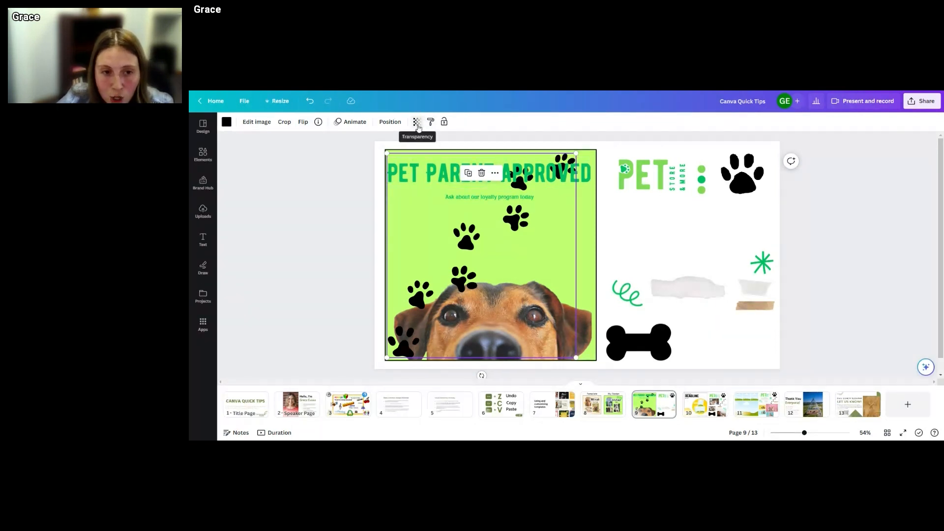
Step: Lower the transparency value of the paw print trail graphic to 17 so it becomes faint
left_click(416, 123)
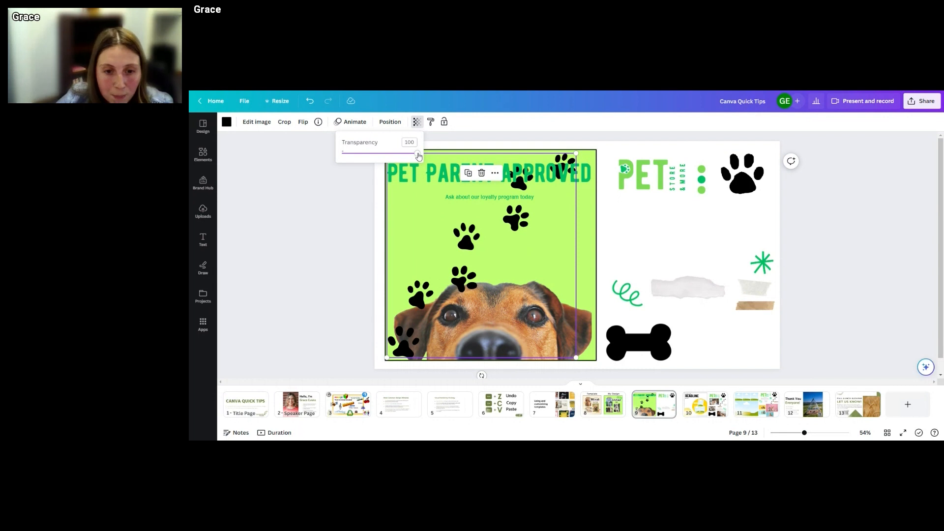
left_click_drag(419, 156, 356, 156)
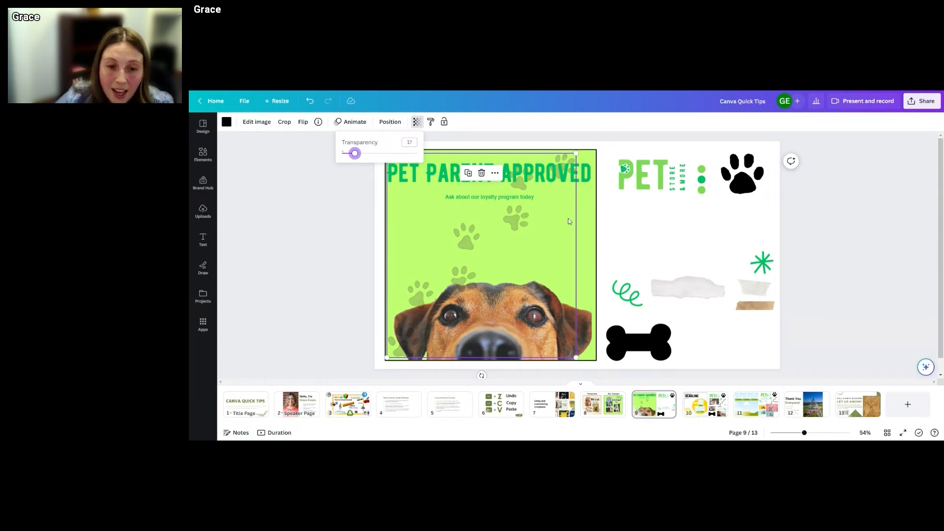
left_click_drag(357, 157, 355, 156)
left_click(635, 147)
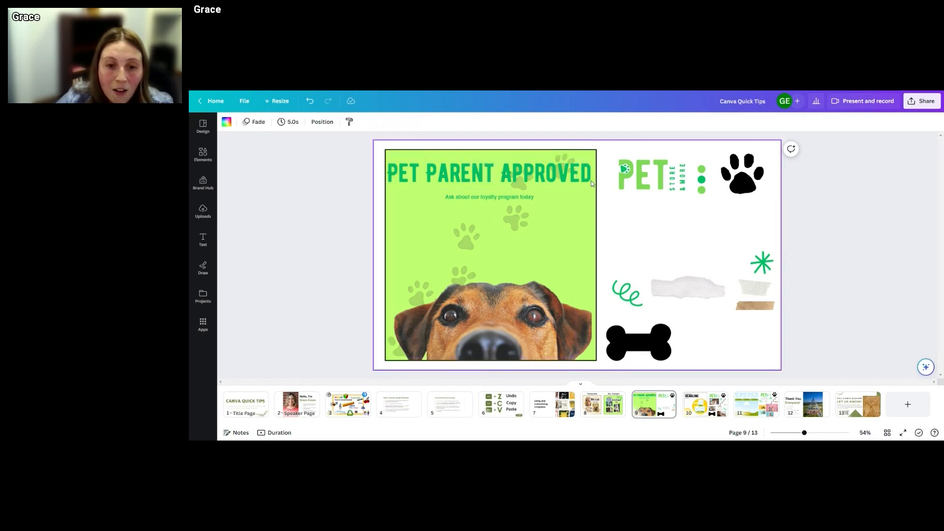
Step: Recolor the paw print trail with the same green from the document colors as the PET PARENT APPROVED headline
left_click(508, 225)
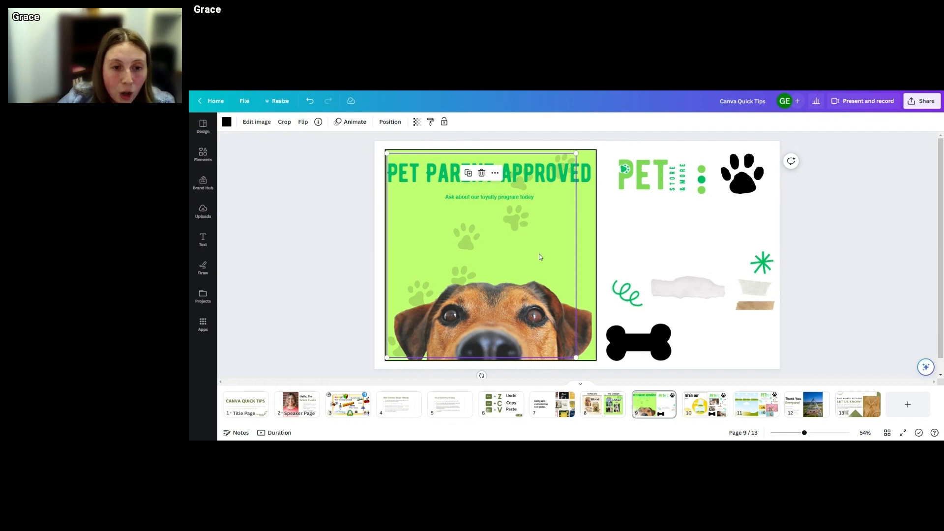
left_click(226, 122)
left_click(234, 191)
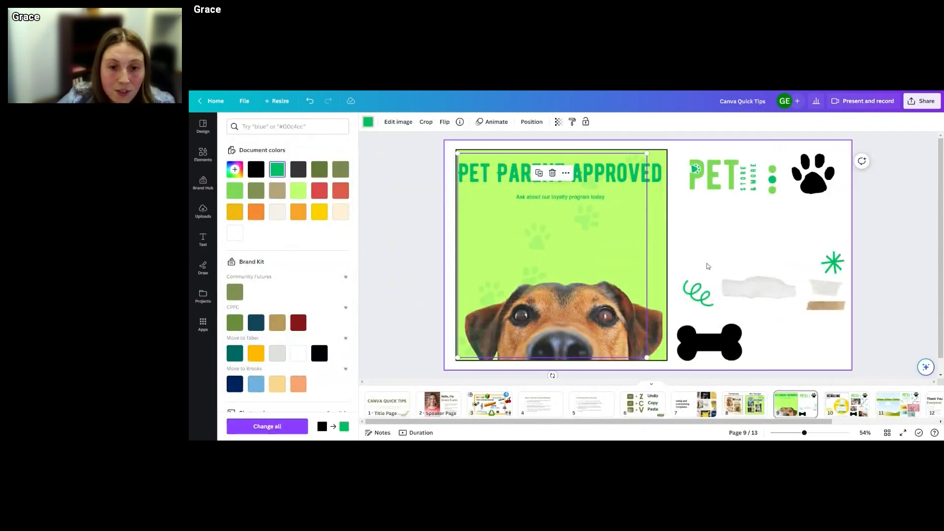
left_click(712, 250)
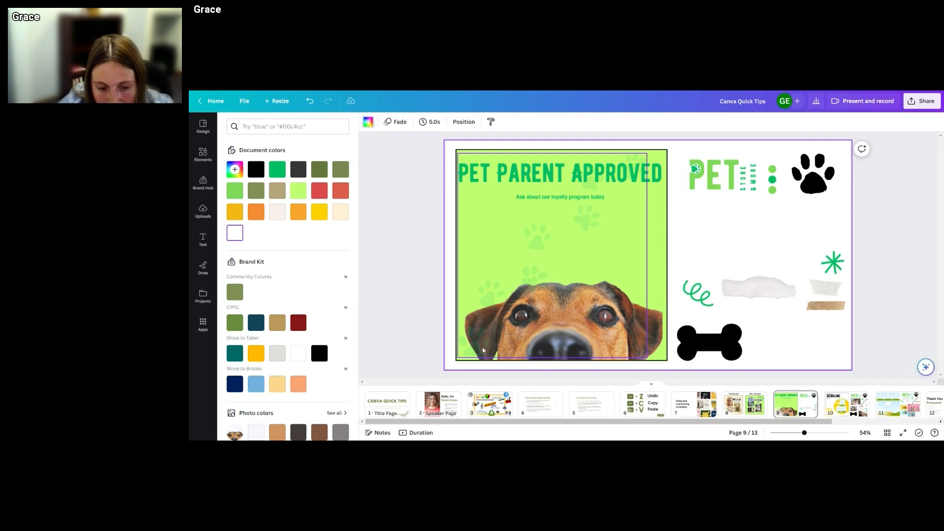
Step: Bring the dog photo to the front of all layers, above the paw print trail
left_click(648, 339)
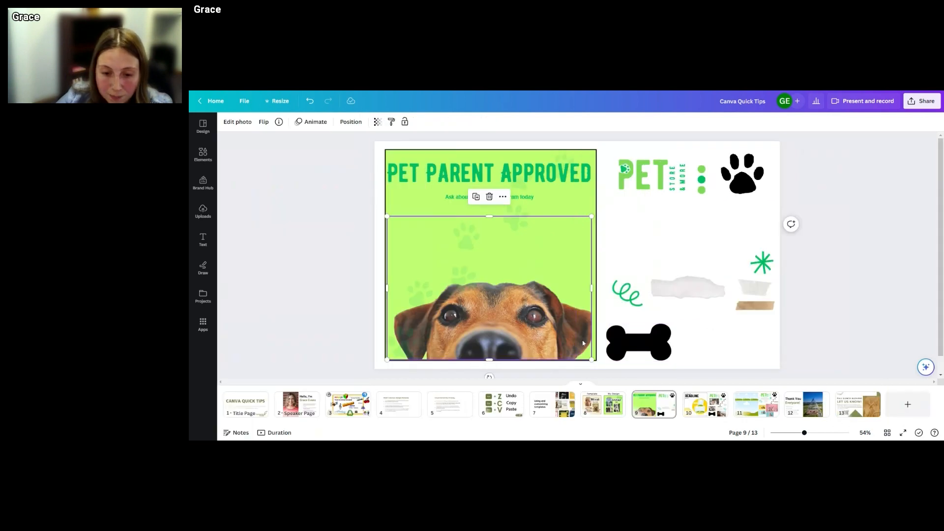
right_click(574, 322)
mouse_move(580, 329)
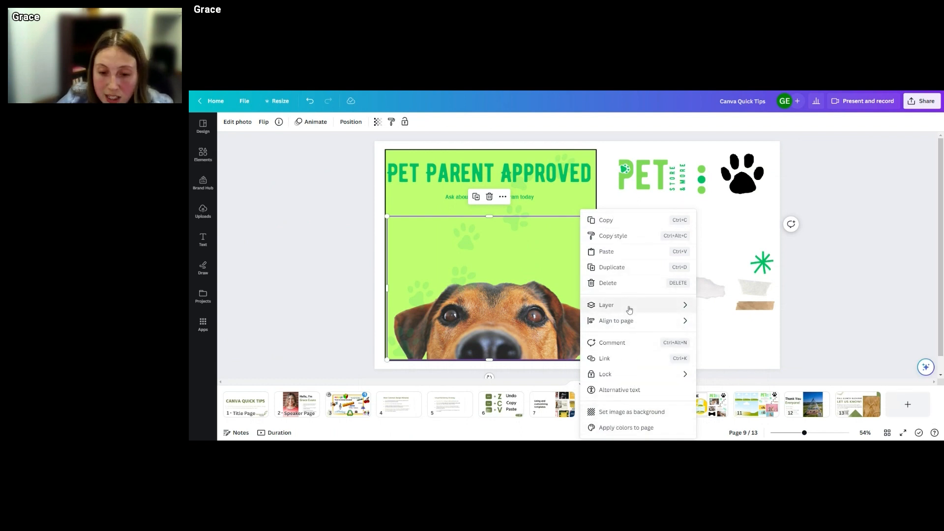
mouse_move(629, 310)
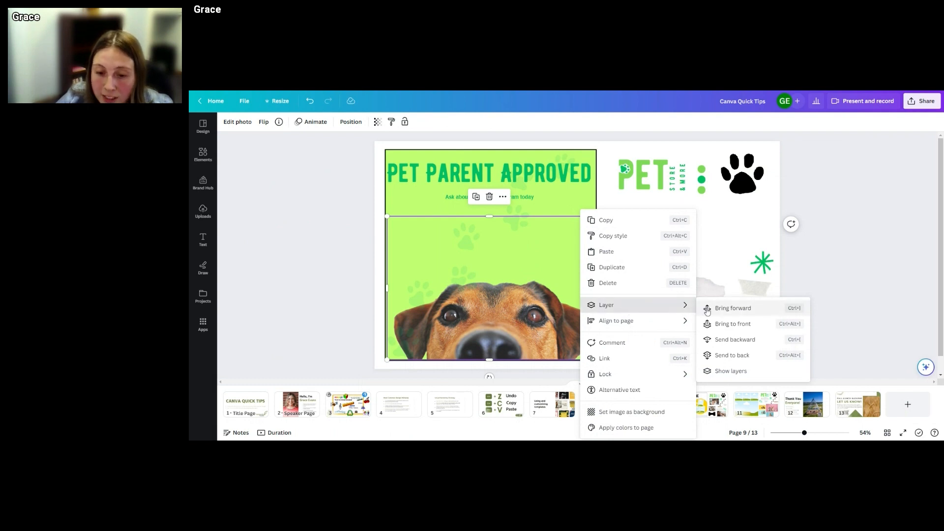
left_click(721, 325)
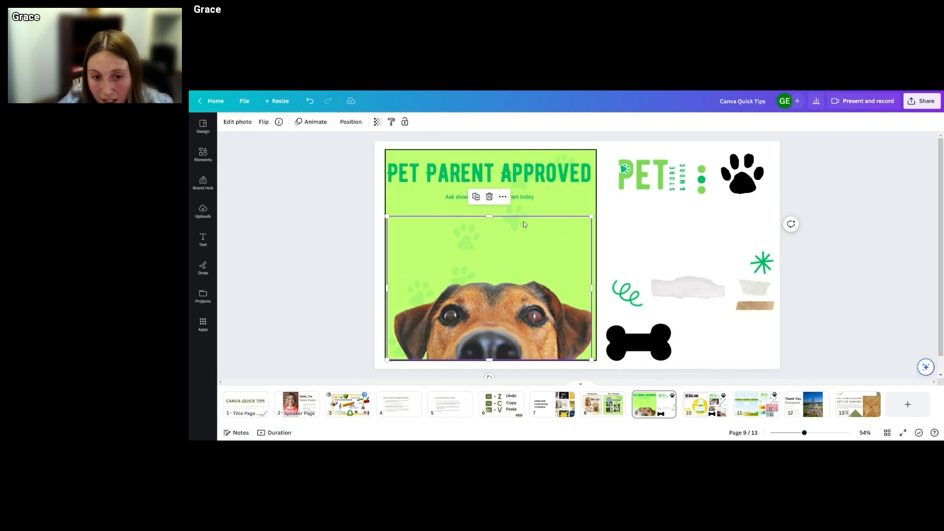
left_click(639, 234)
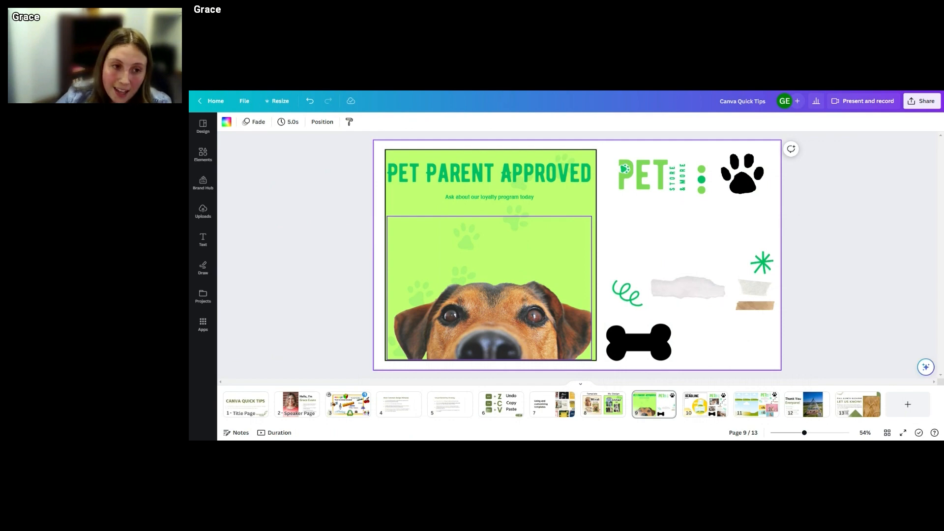
Step: Review the layer ordering options available for the dog photo
right_click(541, 292)
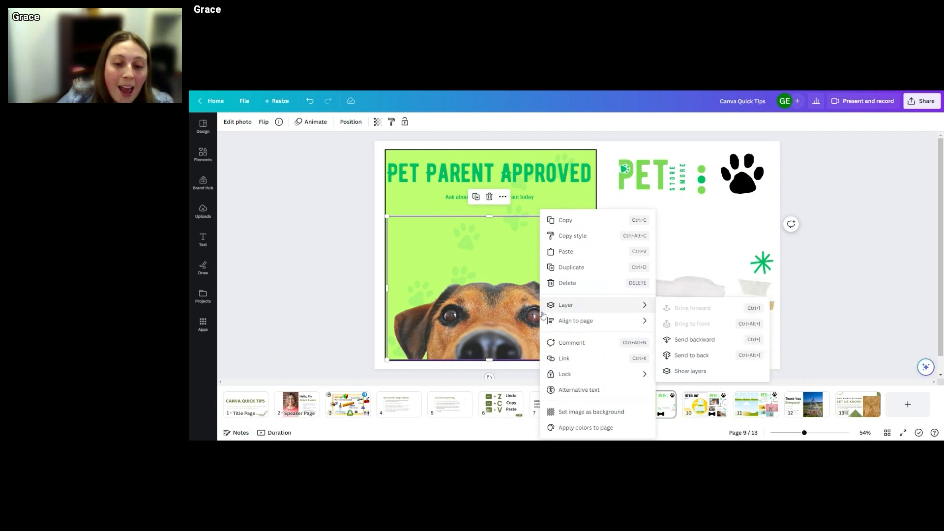
mouse_move(544, 313)
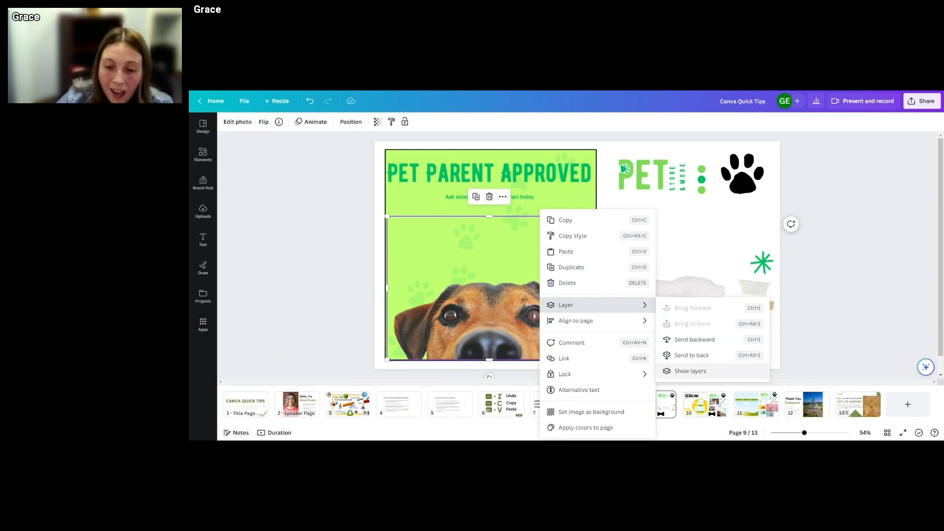
left_click(816, 304)
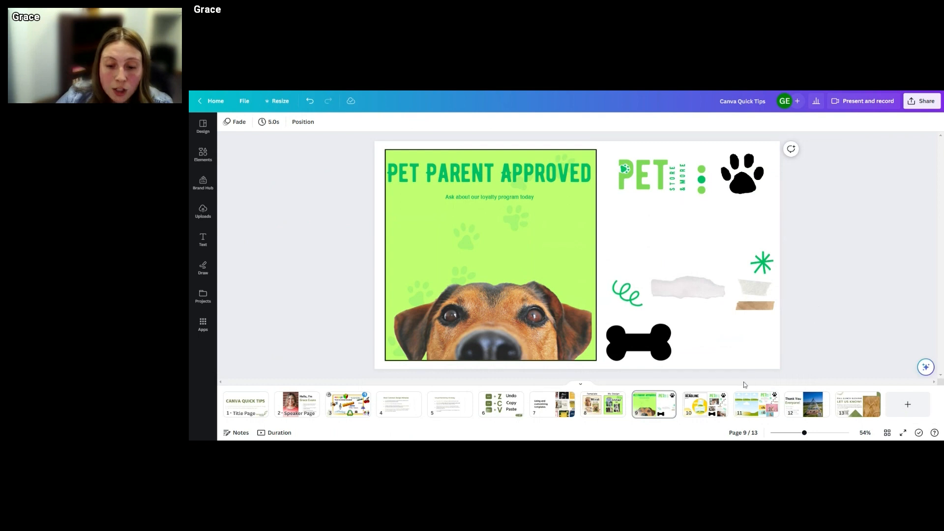
Step: On page 10, replace the subheading placeholder above the headline with "I am not a regular mom"
left_click(705, 408)
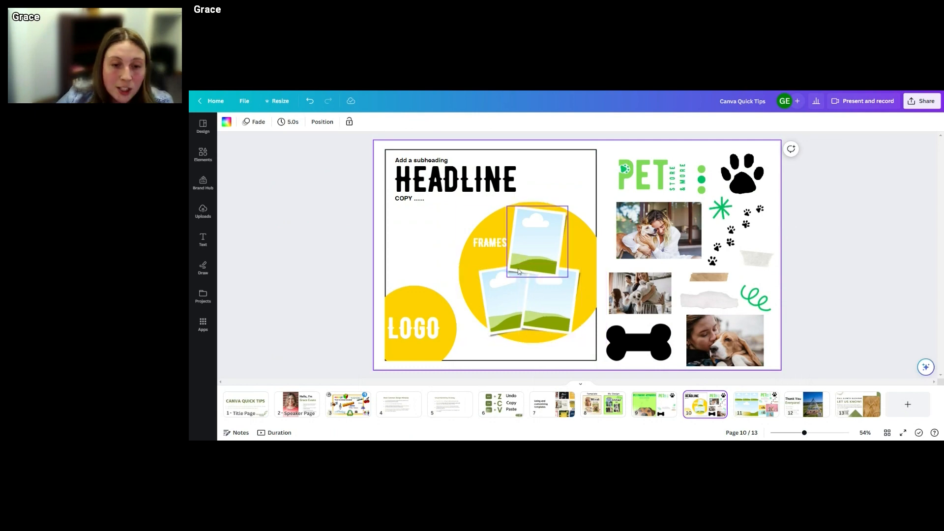
left_click(450, 161)
double_click(451, 162)
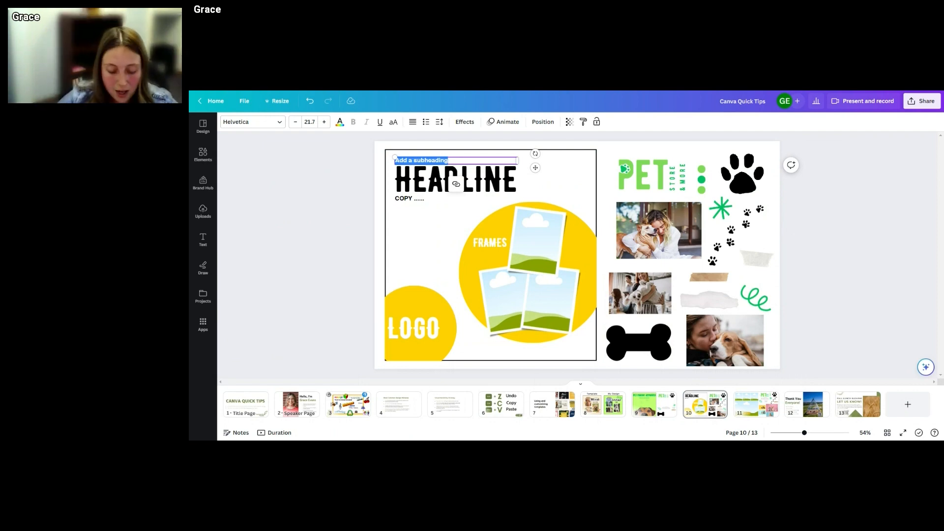
key("BackSpace")
type("I am")
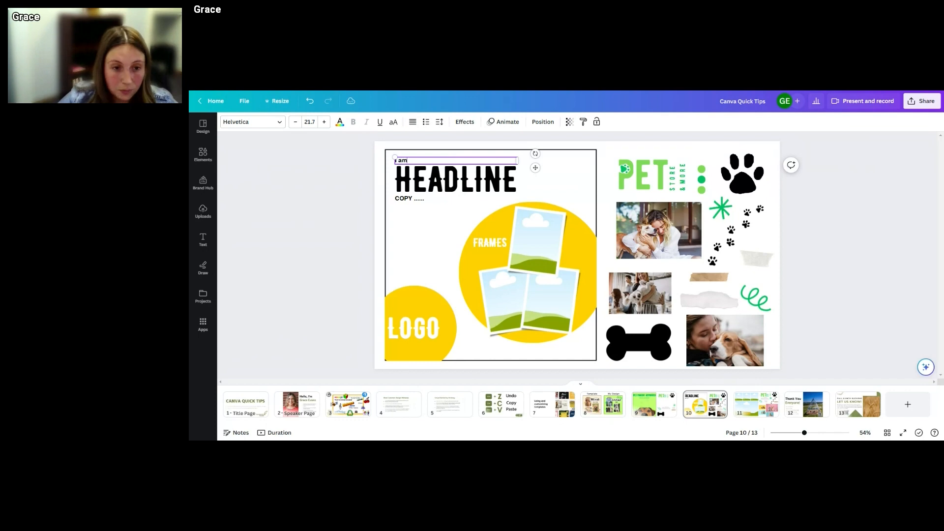
type(" not a")
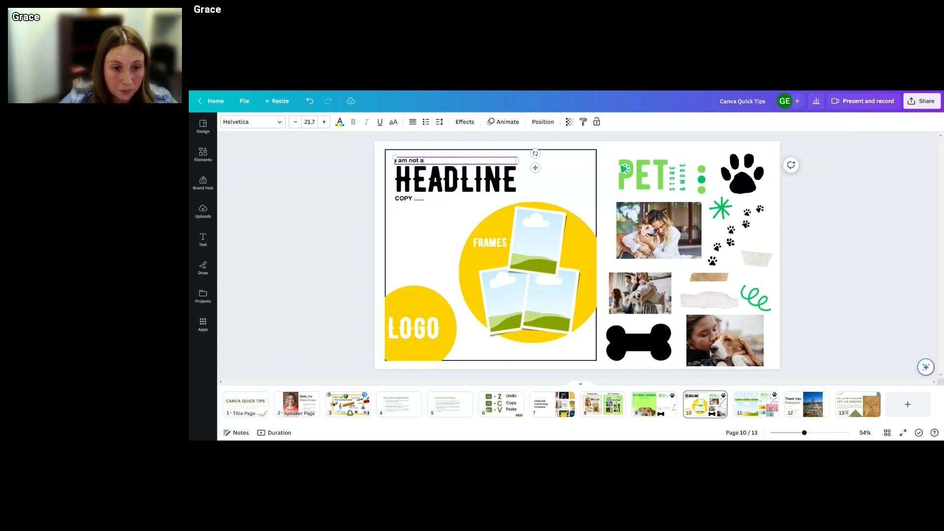
type(" regular")
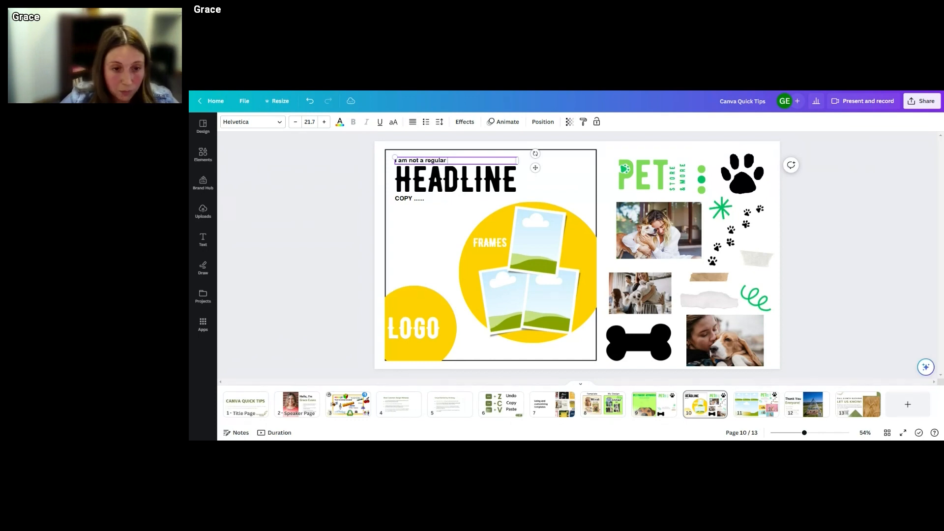
type(" mom")
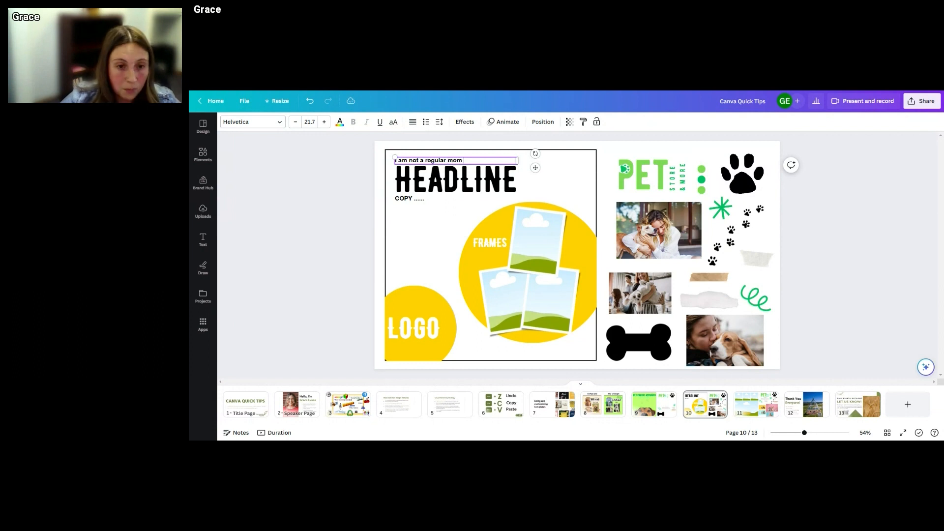
Step: Replace the HEADLINE placeholder text with "I AM A DOG MOM"
left_click(468, 178)
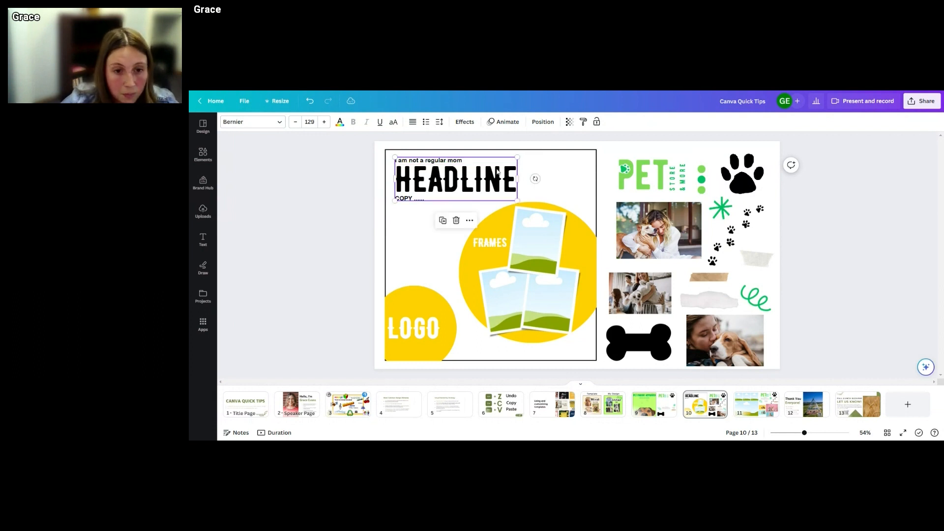
key("BackSpace")
key("BackSpace")
key("BackSpace")
key("BackSpace")
key("BackSpace")
key("BackSpace")
key("BackSpace")
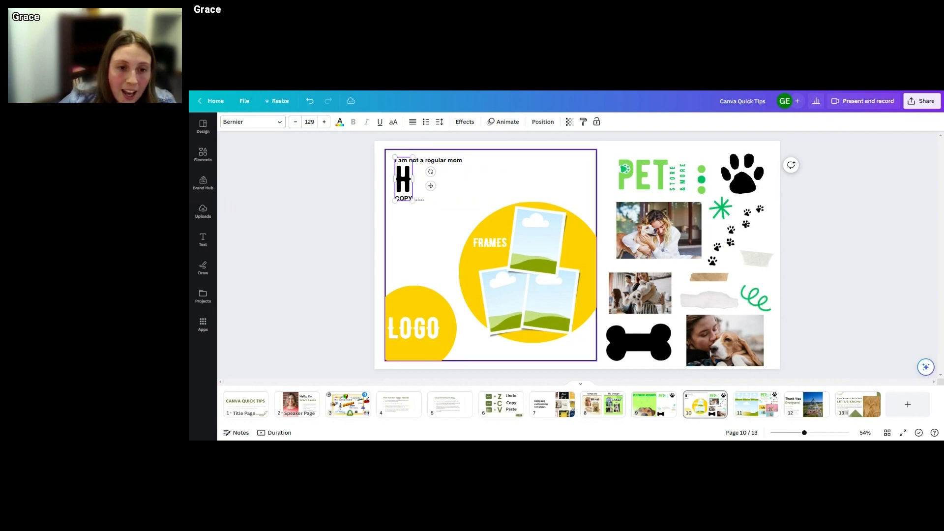
key("BackSpace")
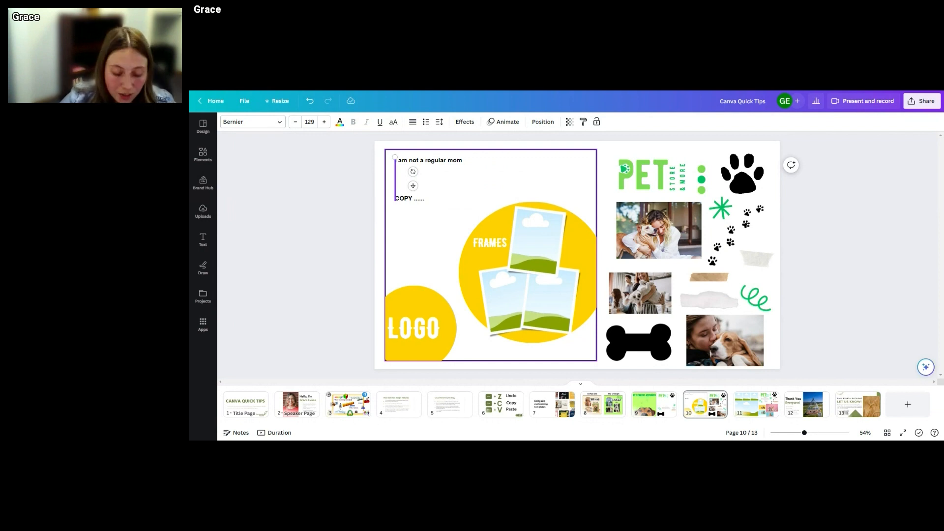
type("I A")
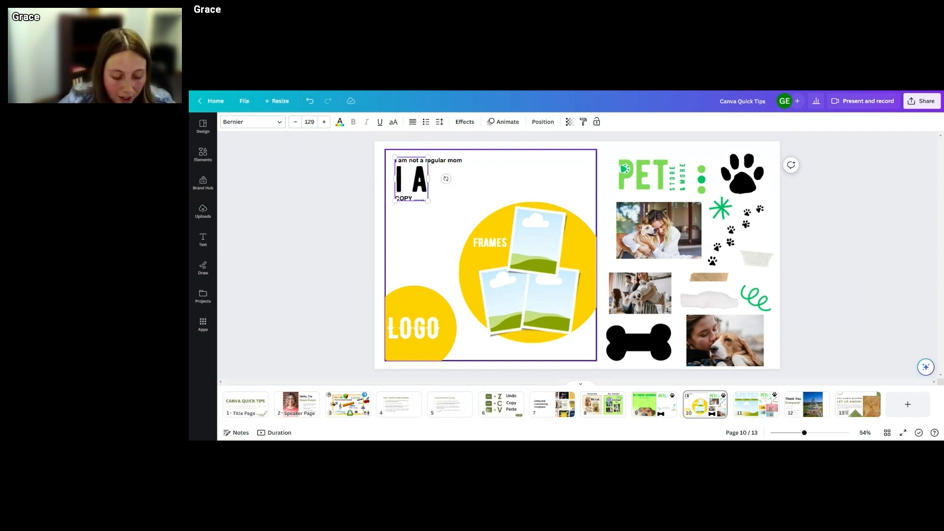
type("M A DO")
type("G MOM")
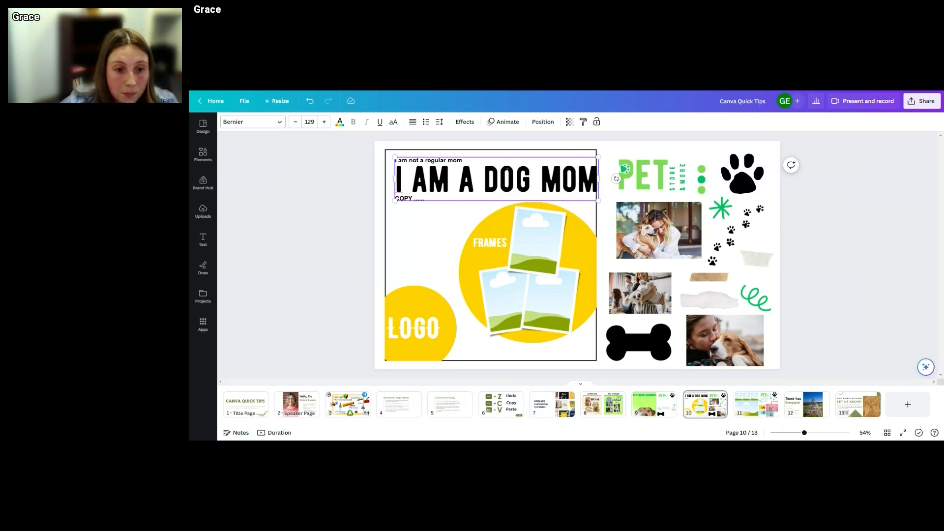
Step: Replace the COPY placeholder below the headline with "Carrying only the best product for your fur babies!"
left_click(402, 199)
left_click(402, 199)
left_click(402, 199)
left_click_drag(402, 199, 488, 195)
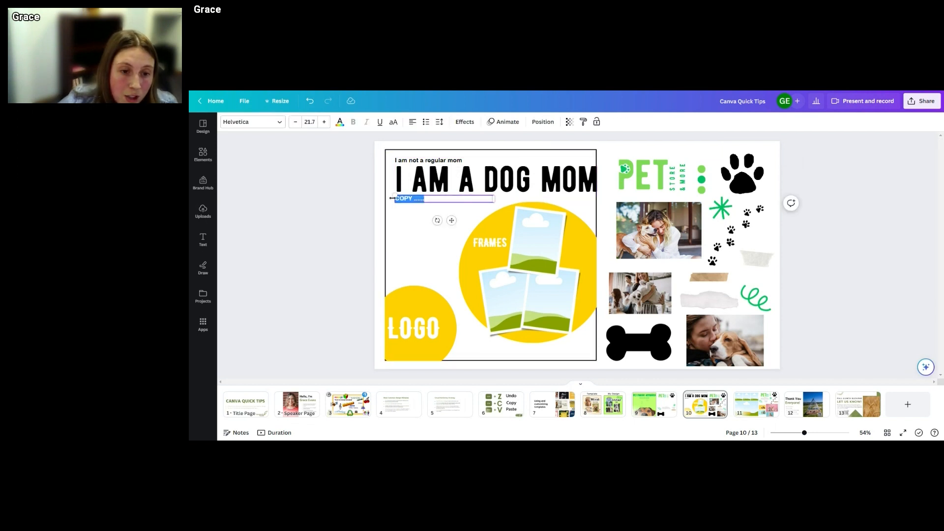
type("Carr")
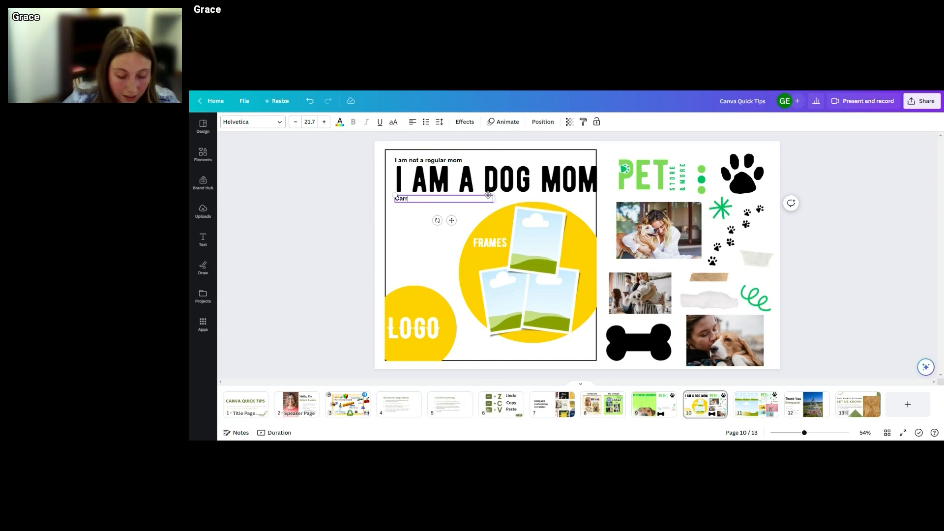
type("ying")
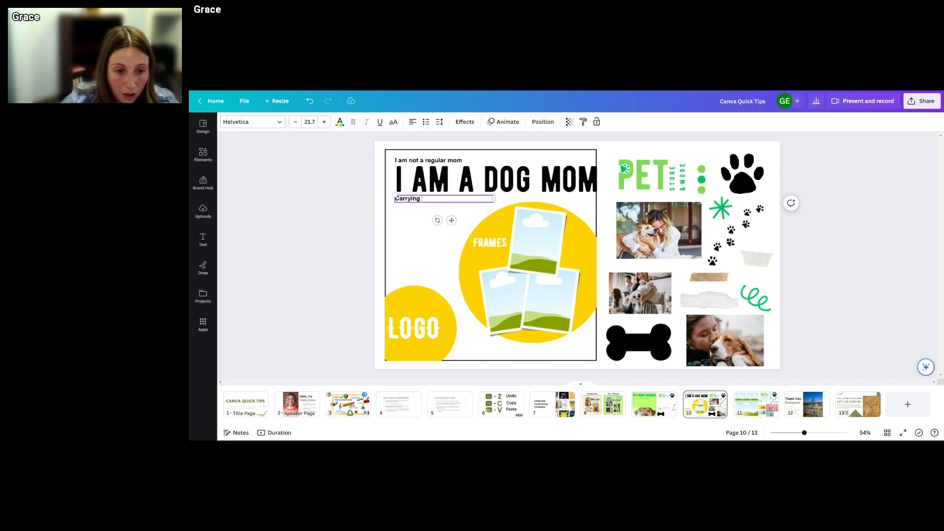
type(" only the best product for your")
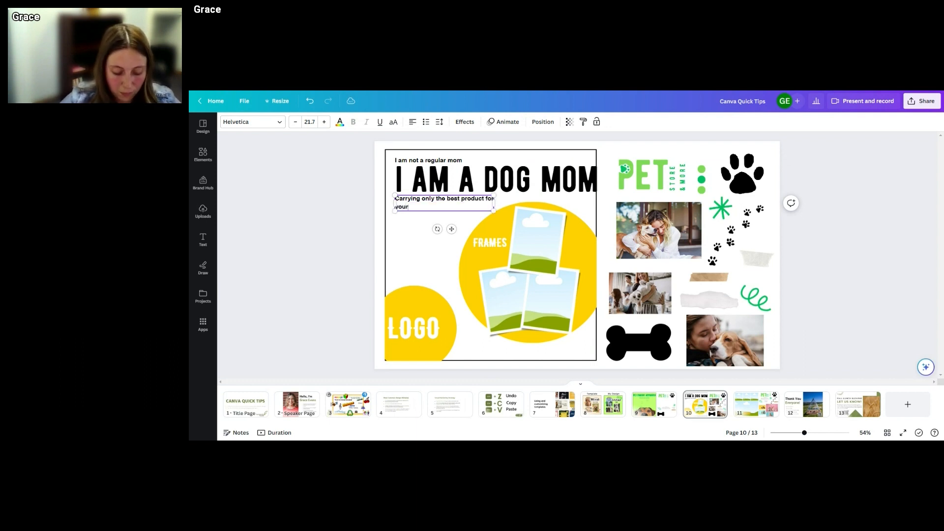
type(" fur babies!")
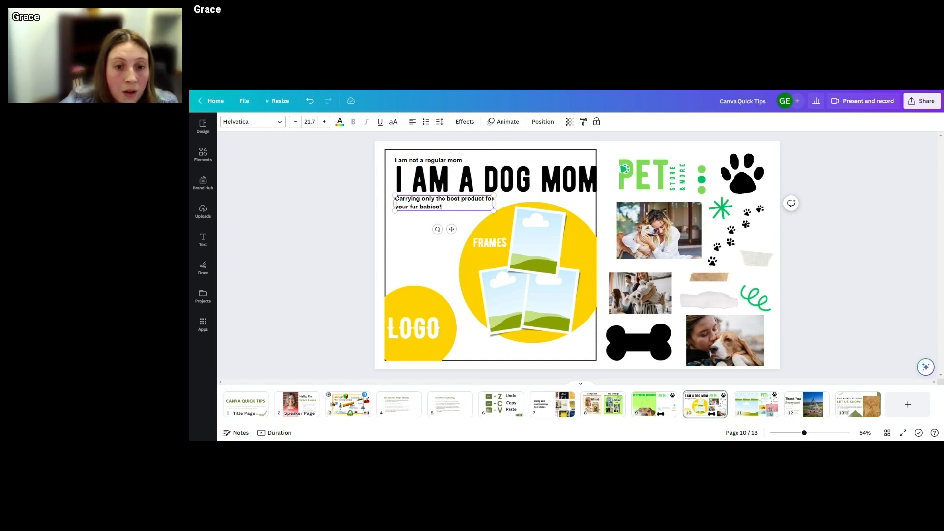
left_click(440, 234)
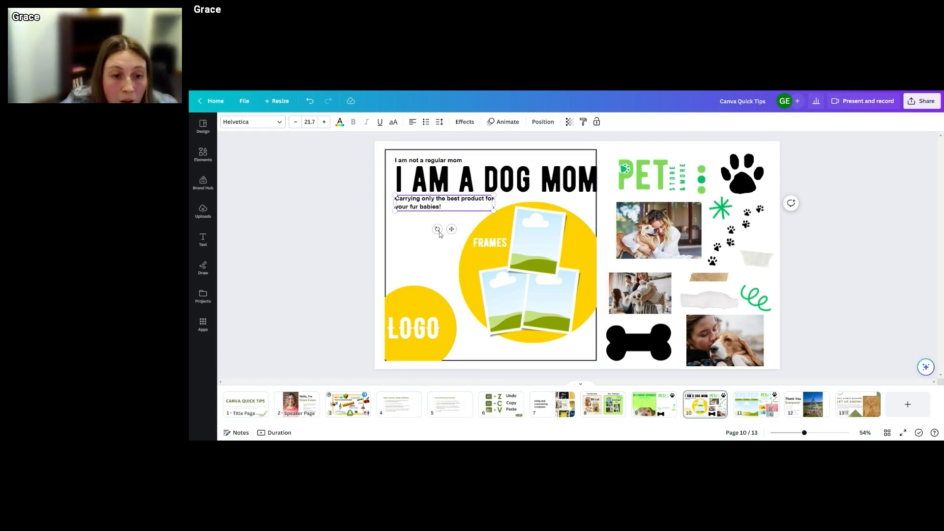
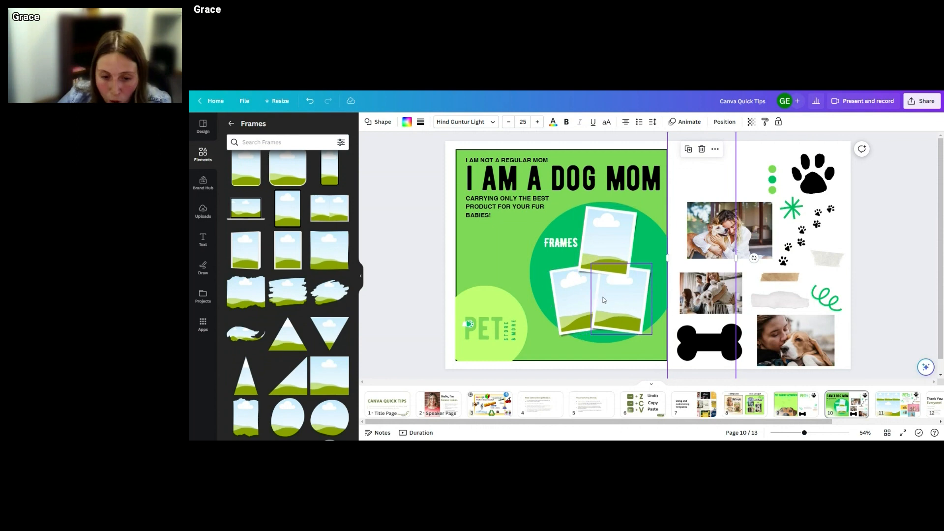
Step: Deselect the current object, return from the Frames collection to all elements, and browse the element categories
left_click(754, 188)
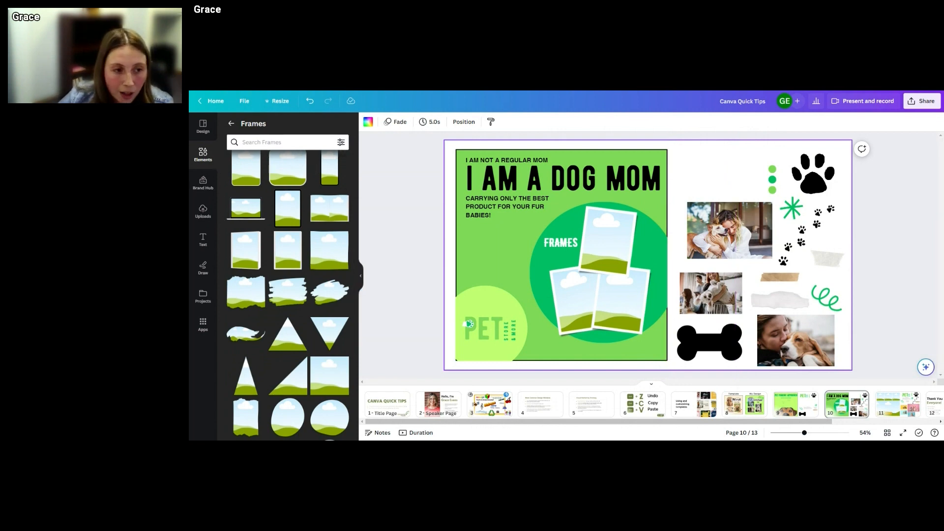
left_click(232, 124)
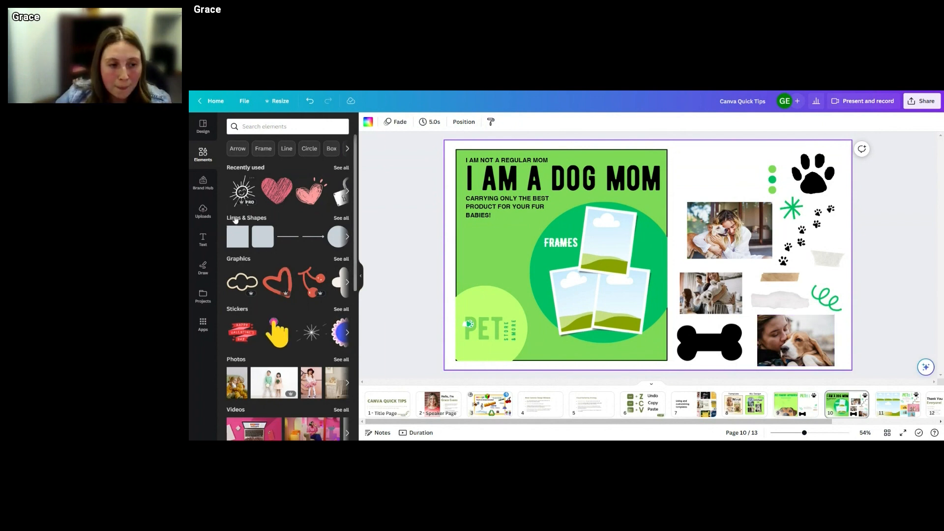
scroll(278, 303, "down", 1)
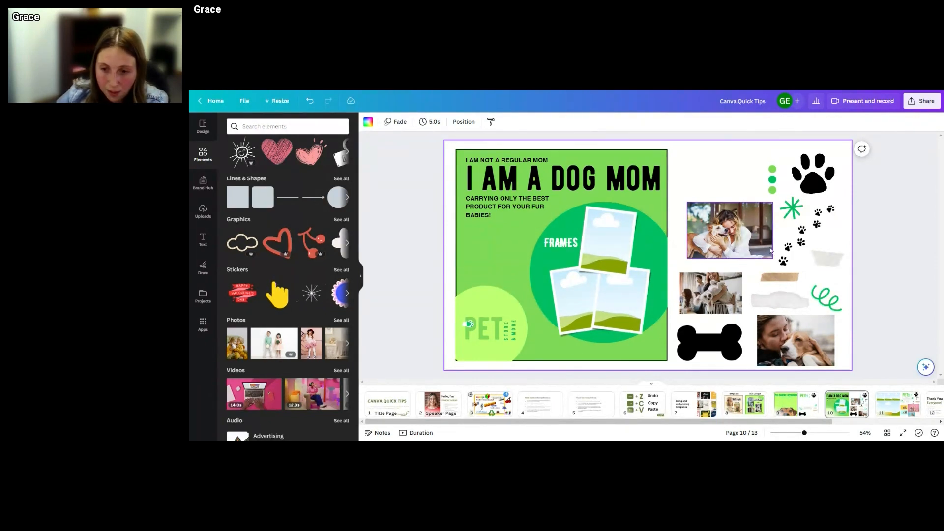
Step: Fill the three photo frames on page 10 with the three dog photos from beside the template, and delete the FRAMES label
left_click(728, 232)
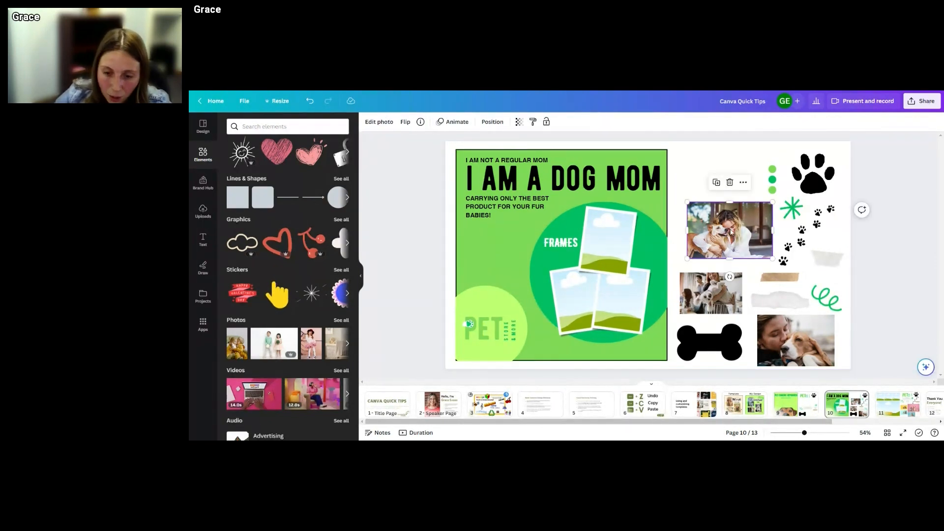
left_click_drag(726, 232, 617, 251)
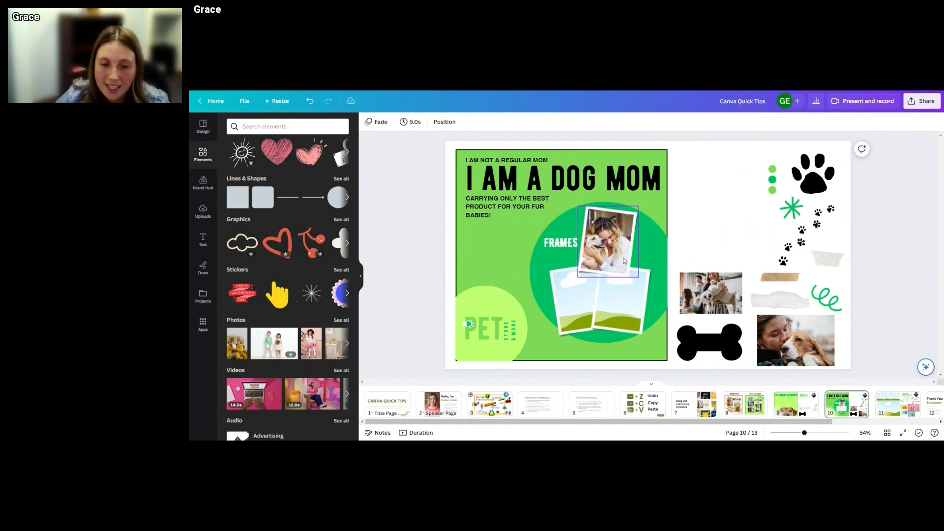
left_click(715, 289)
left_click_drag(715, 289, 632, 300)
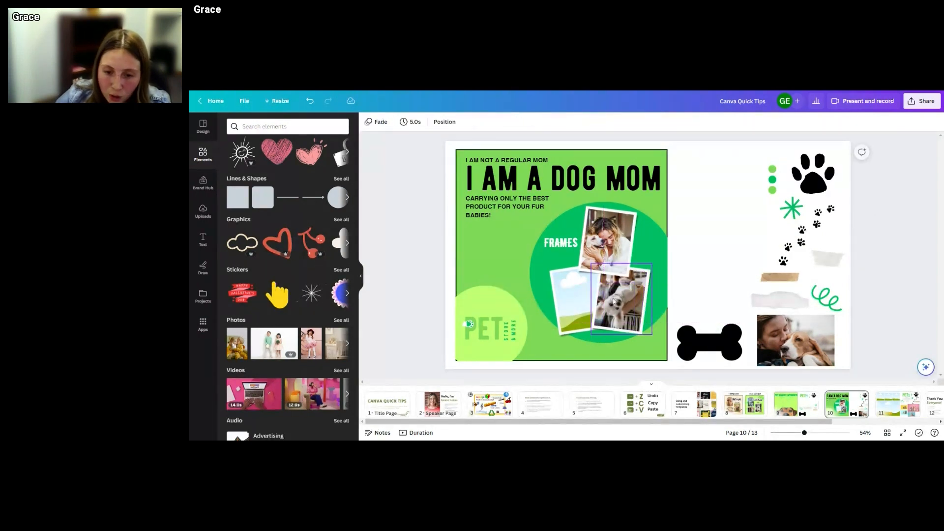
left_click(796, 338)
left_click_drag(796, 339, 583, 295)
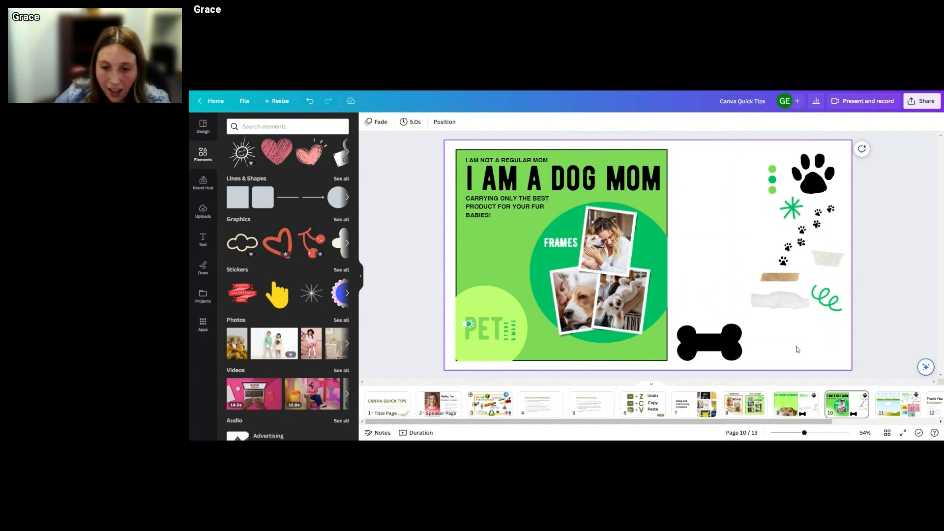
left_click(782, 368)
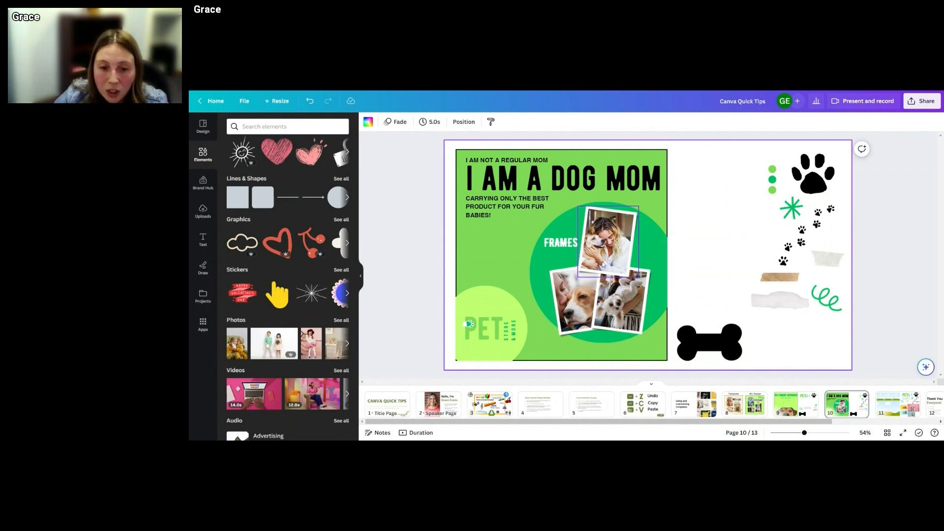
left_click(564, 253)
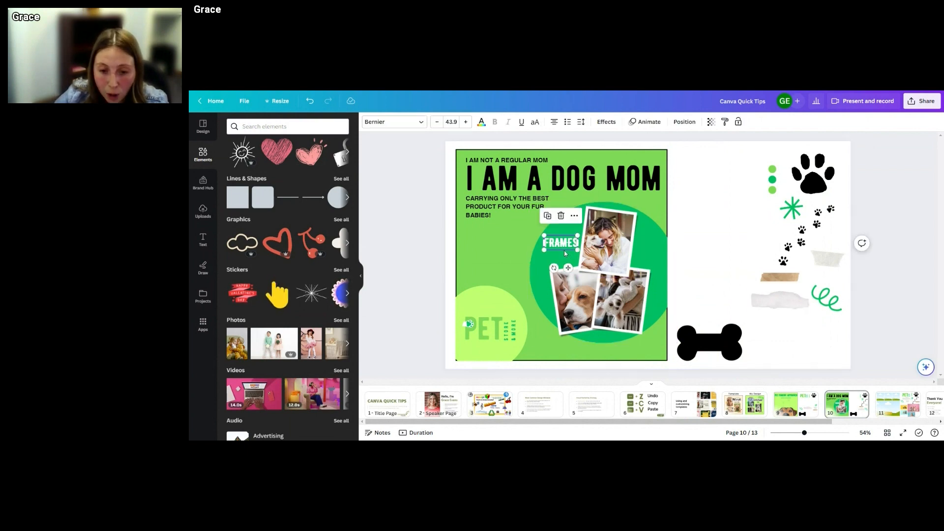
key("Delete")
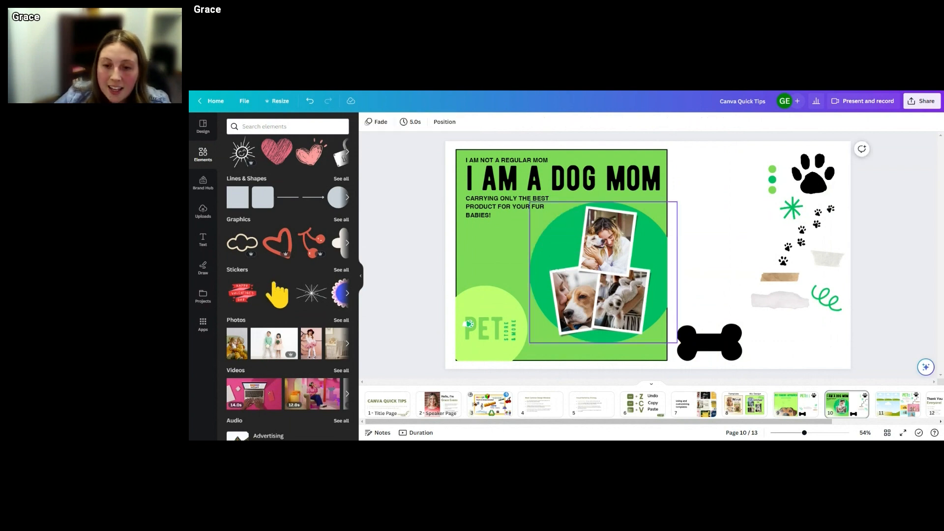
Step: Place the green starburst and the squiggle near the framed photos, and recolor the squiggle light lime green
left_click(806, 205)
left_click_drag(792, 209, 518, 242)
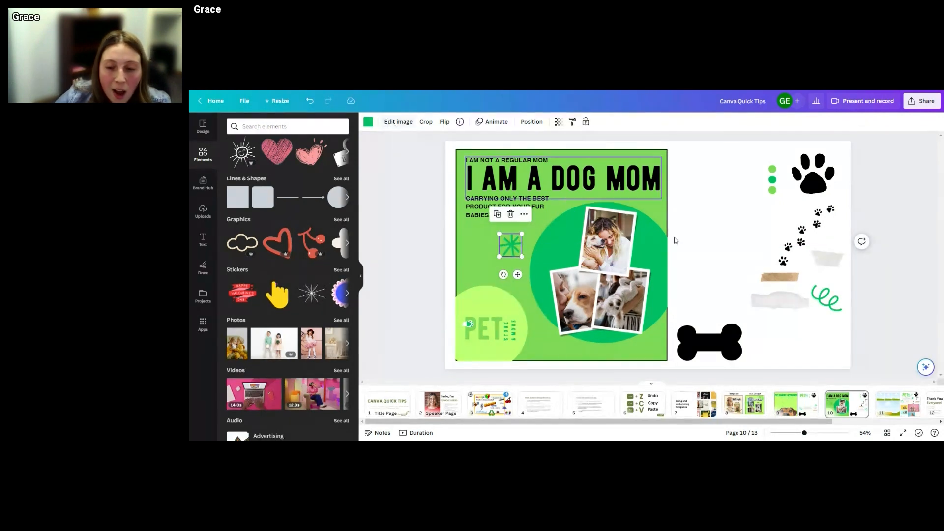
left_click(838, 307)
mouse_move(838, 307)
left_mouse_down()
mouse_move(750, 299)
mouse_move(539, 248)
mouse_move(570, 246)
left_mouse_up()
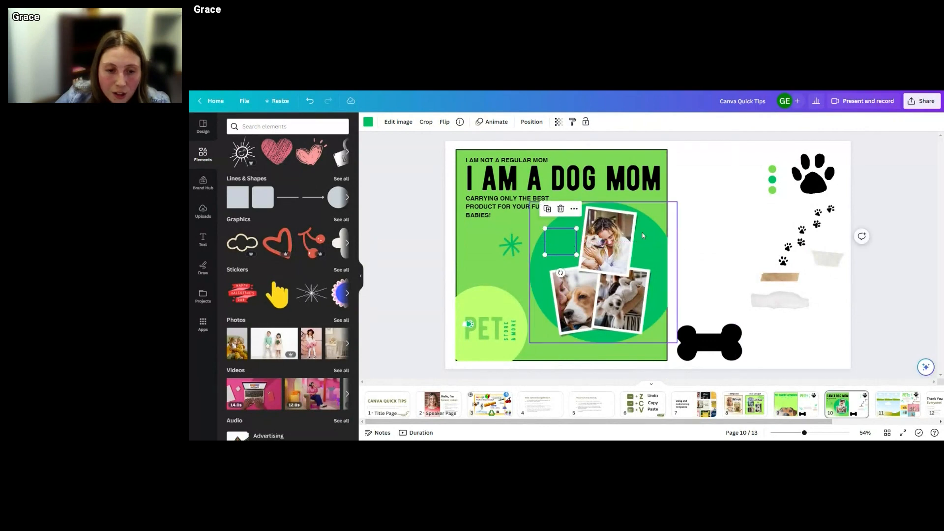
left_click(368, 121)
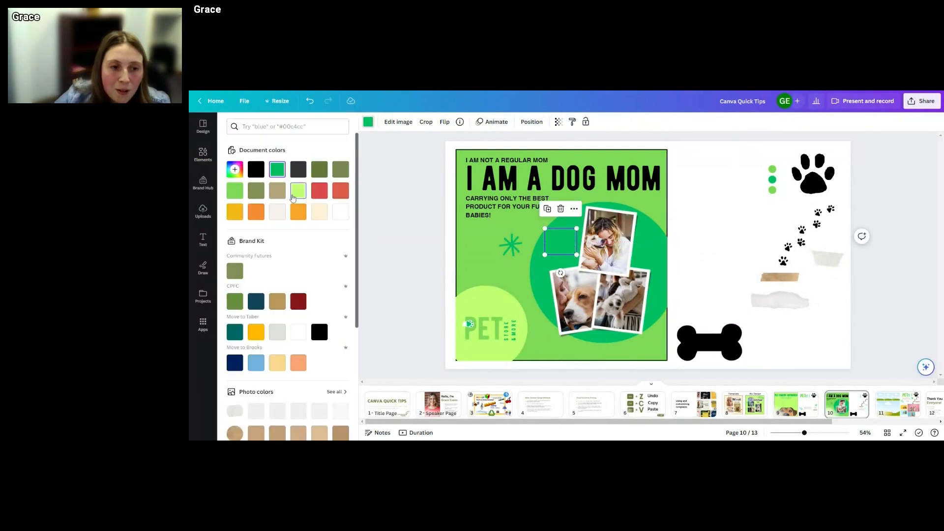
left_click(297, 190)
left_click_drag(517, 251, 511, 267)
Step: Place the brown tape strip over the upper corner of the top framed photo, bring it to the front and tilt it
left_click_drag(792, 278, 605, 205)
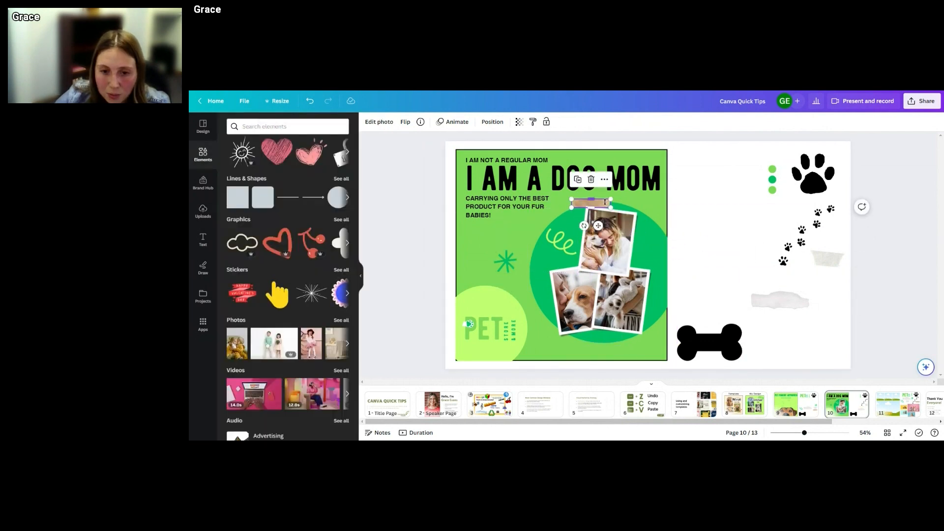
right_click(604, 206)
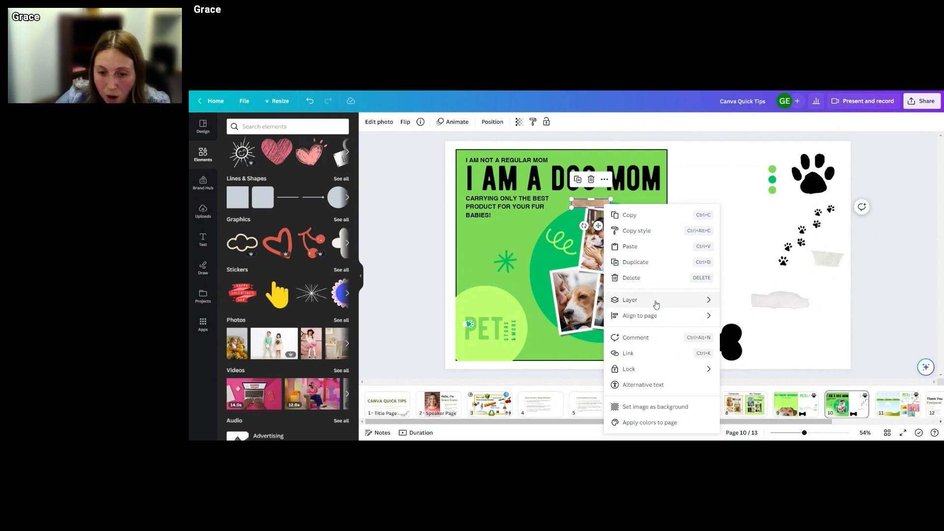
mouse_move(680, 304)
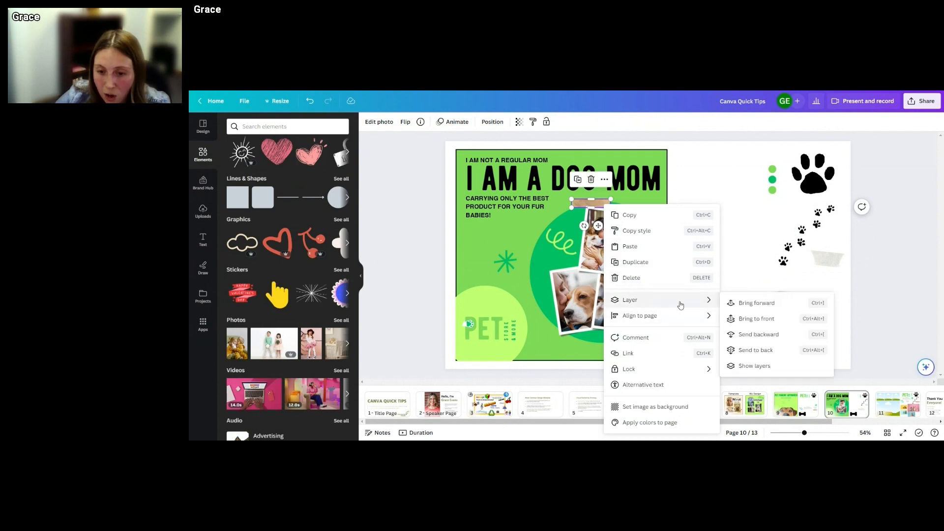
left_click(748, 319)
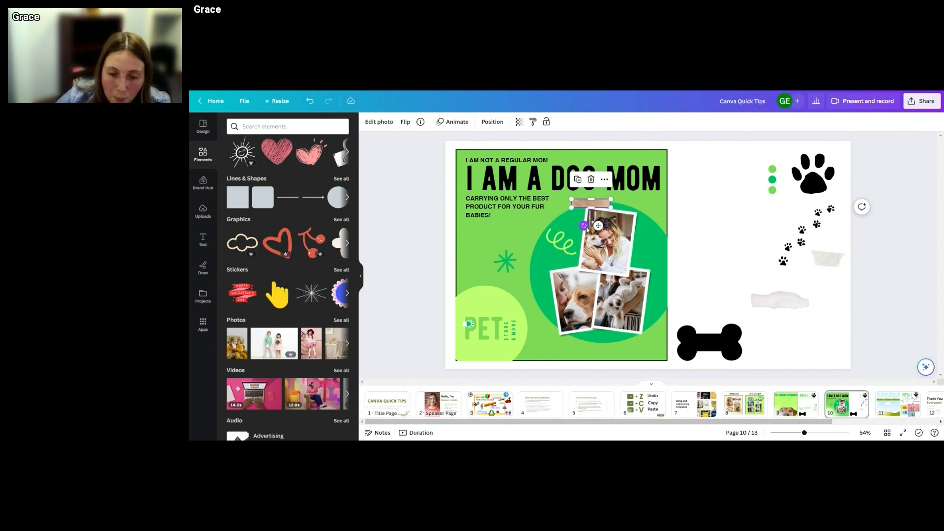
left_click_drag(585, 226, 592, 227)
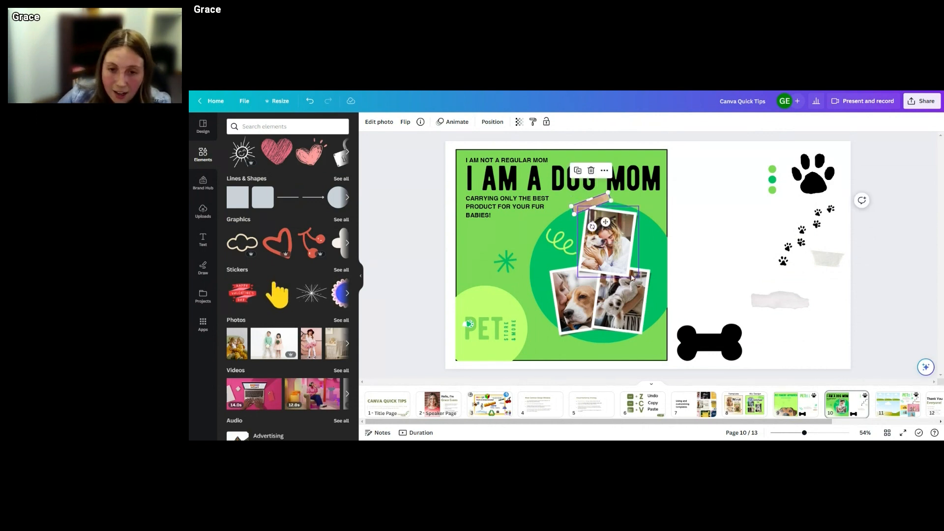
left_click_drag(592, 201, 596, 207)
left_click(750, 270)
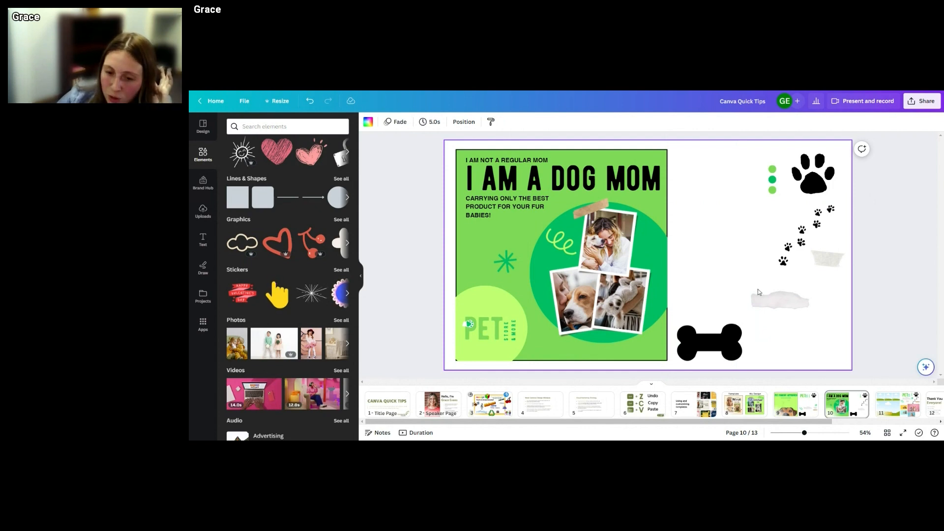
Step: Recolor the white part of the paw graphic in the PET logo light lime green
left_click(525, 189)
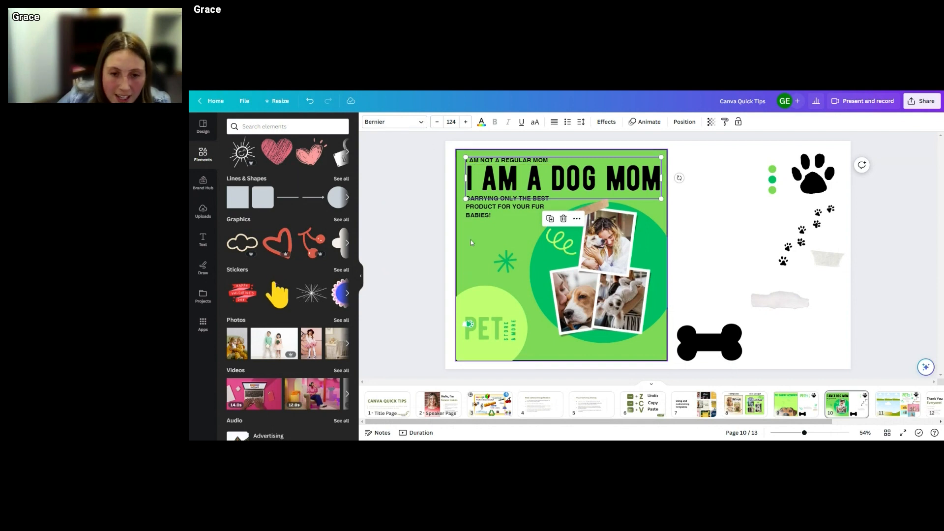
left_click(497, 335)
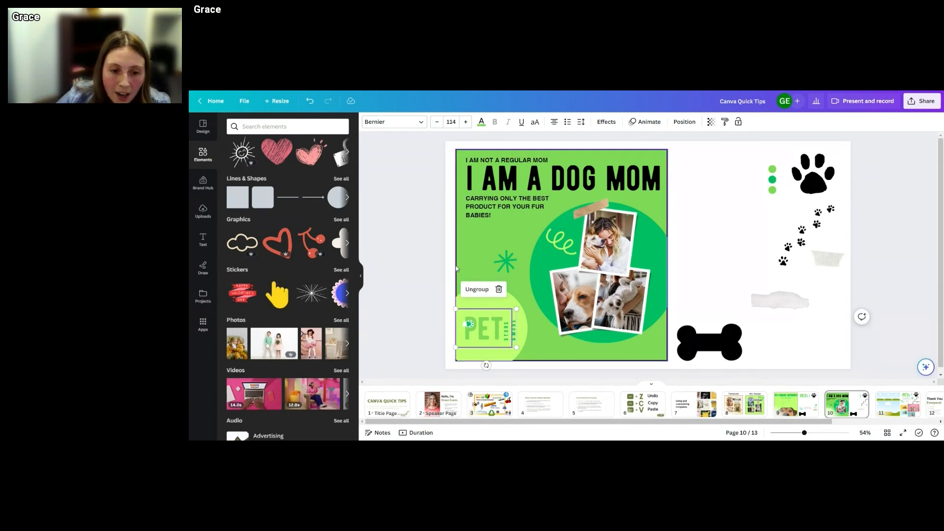
double_click(484, 328)
left_click(535, 332)
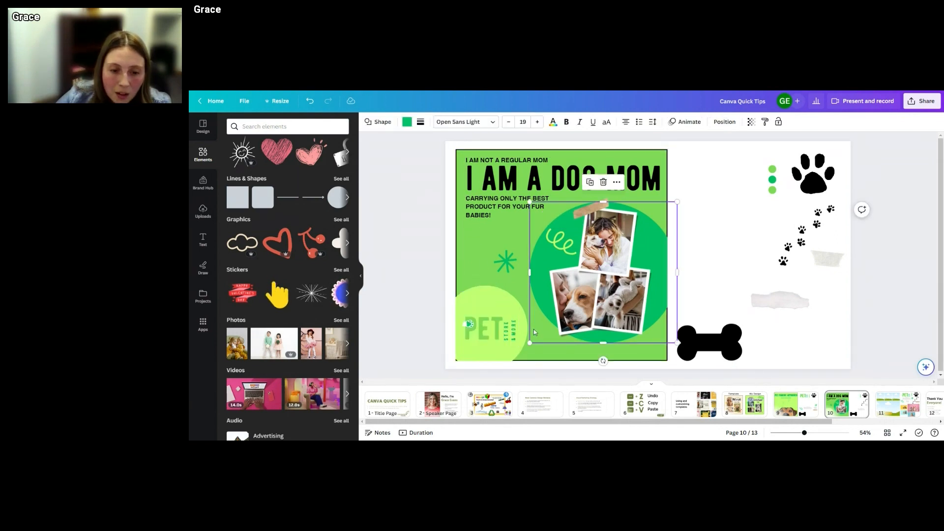
left_click(471, 329)
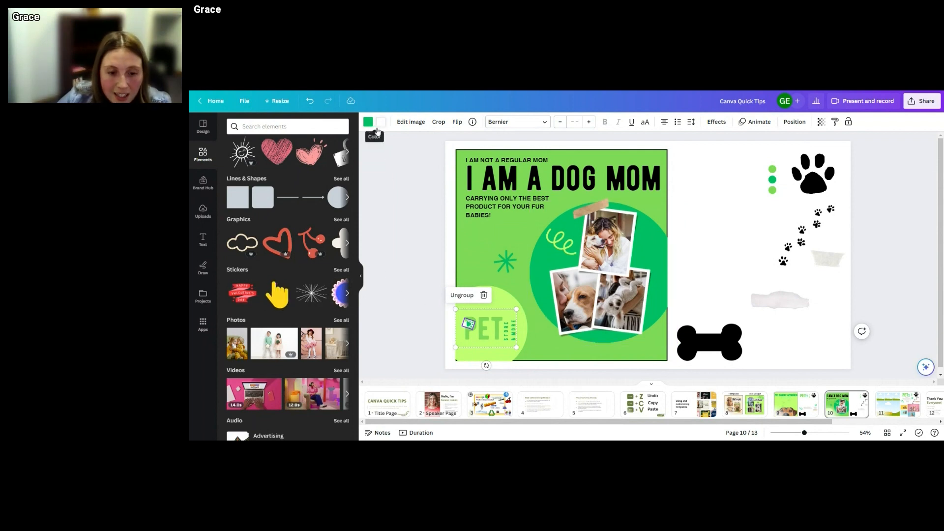
left_click(381, 122)
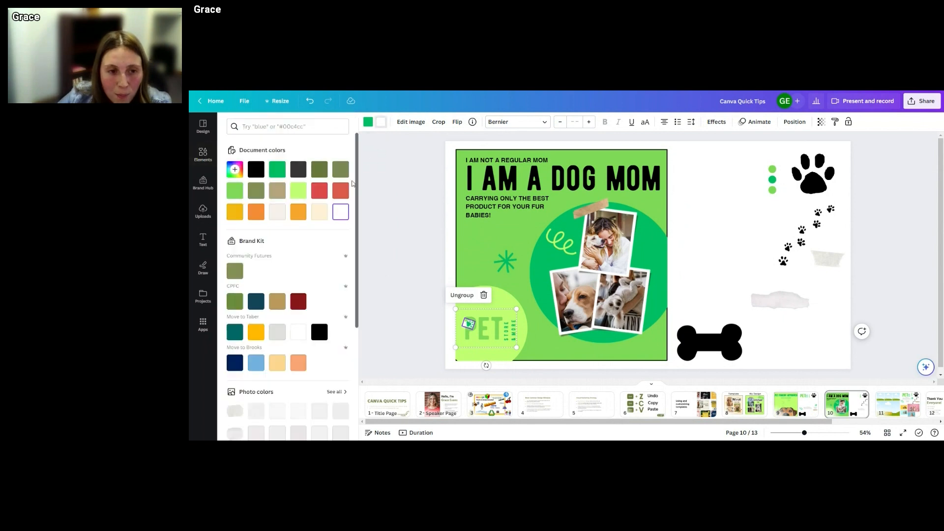
left_click(302, 196)
Step: Select the template's green background shape and look through the available document, brand, photo and default colors
left_click(555, 358)
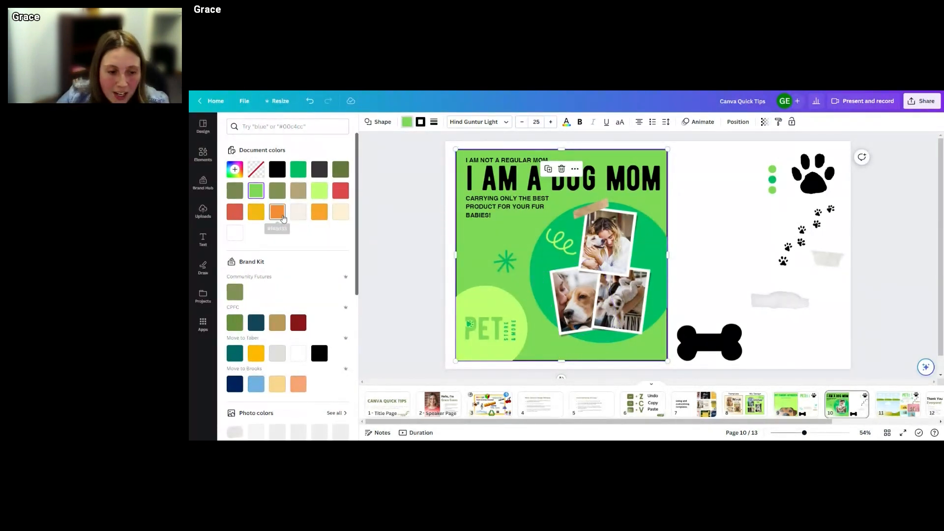
scroll(284, 219, "down", 3)
scroll(284, 219, "down", 2)
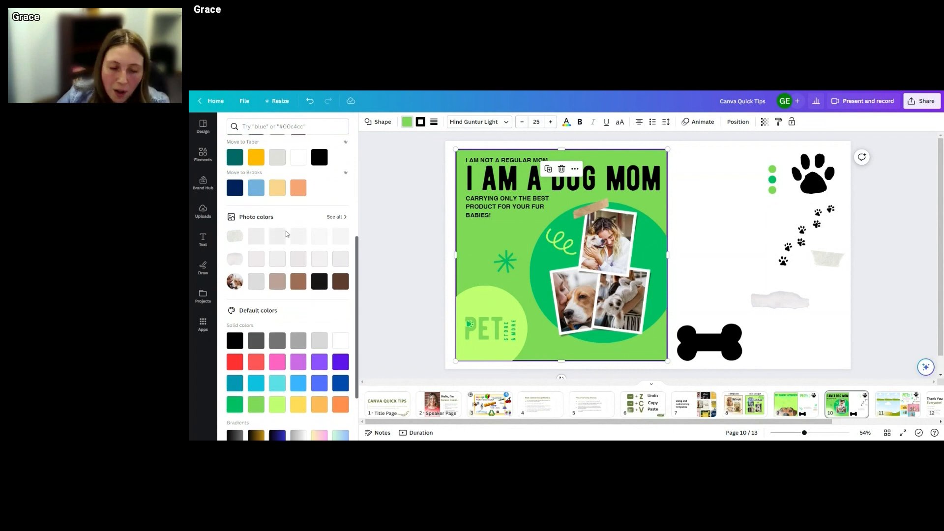
scroll(285, 226, "up", 4)
scroll(287, 235, "up", 1)
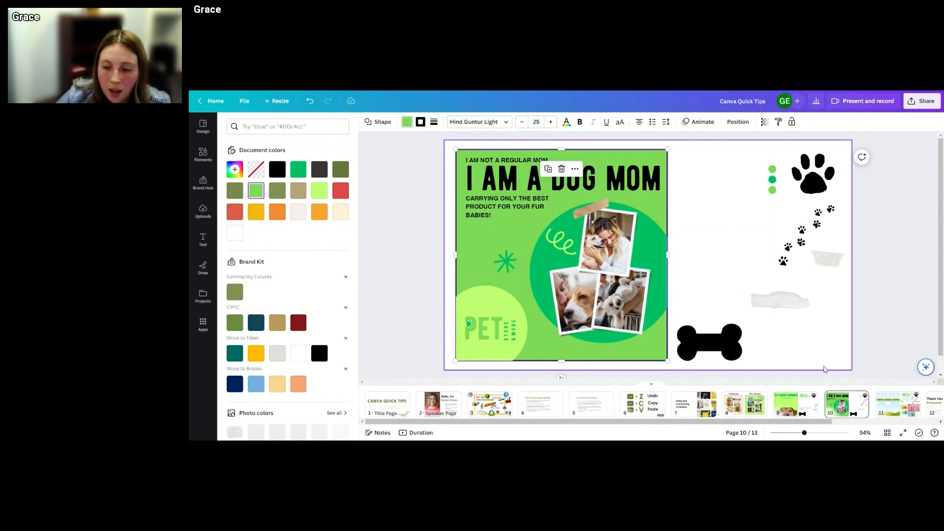
Step: Go to page 11 and browse the layouts in the Grids collection of the elements library
left_click(902, 410)
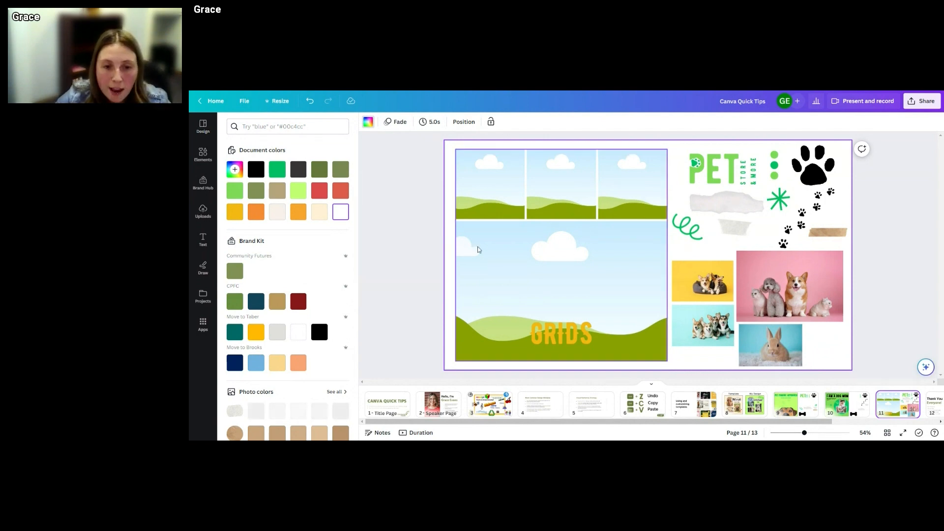
left_click(203, 155)
left_click(277, 127)
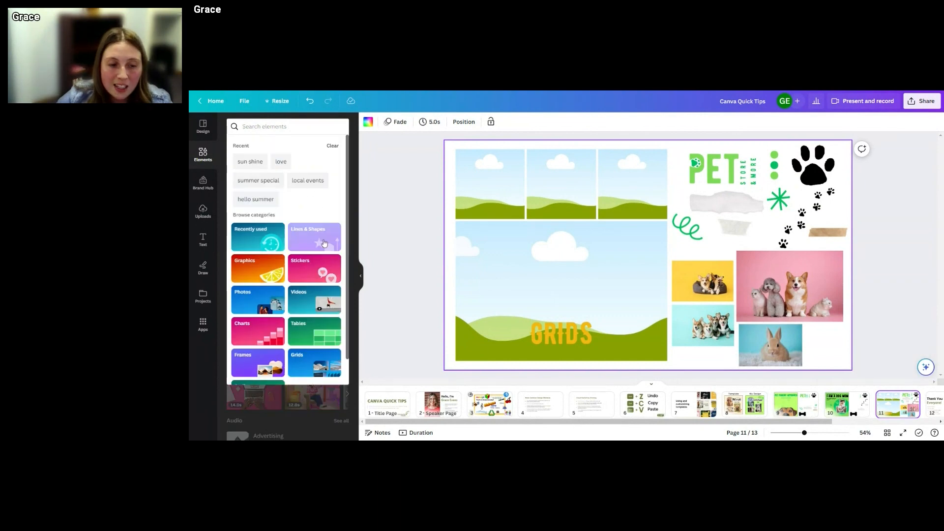
scroll(320, 226, "down", 1)
scroll(322, 220, "up", 1)
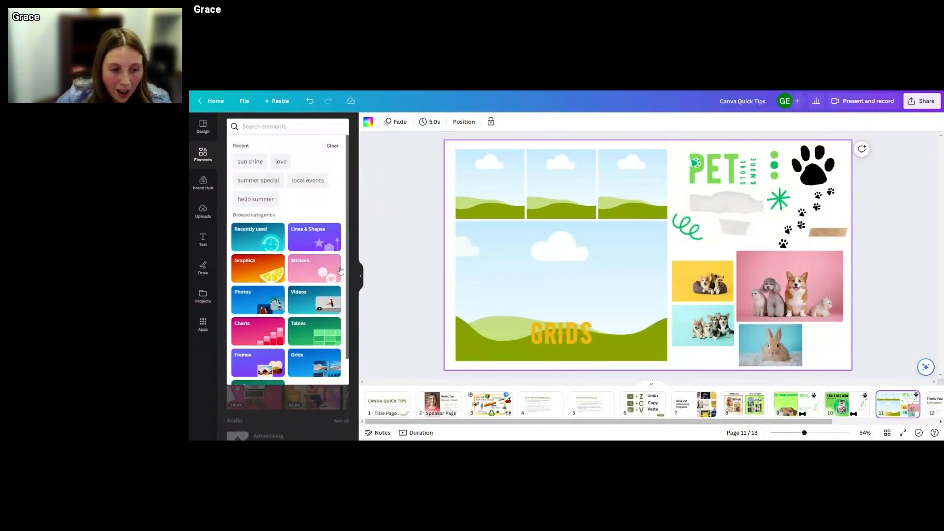
scroll(337, 295, "down", 1)
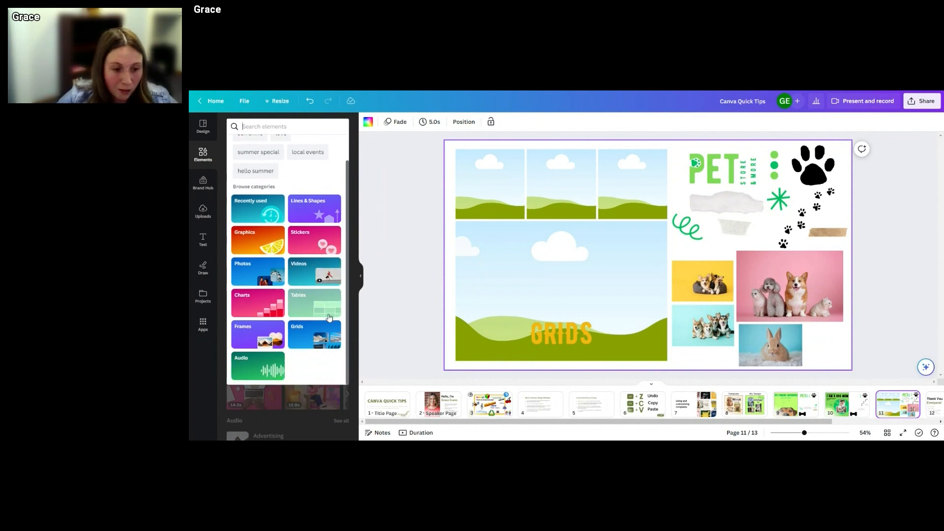
left_click(321, 338)
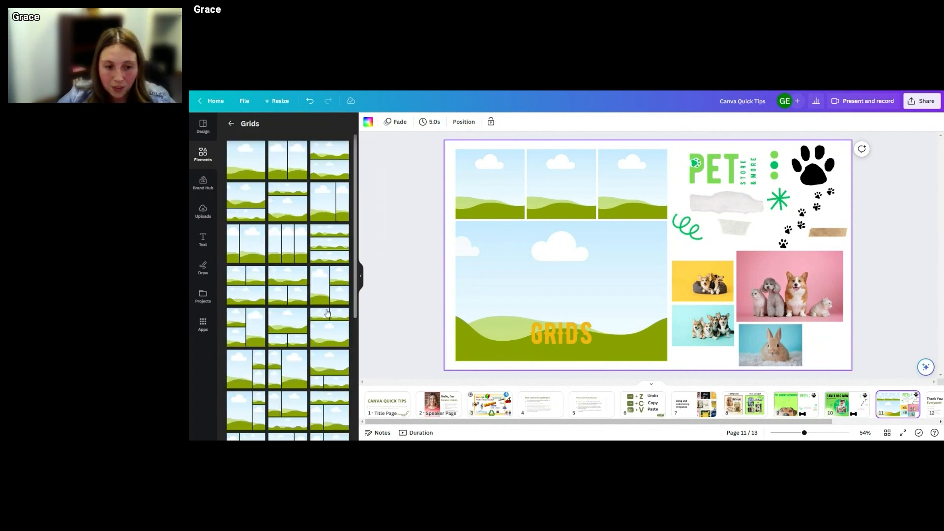
scroll(318, 348, "down", 5)
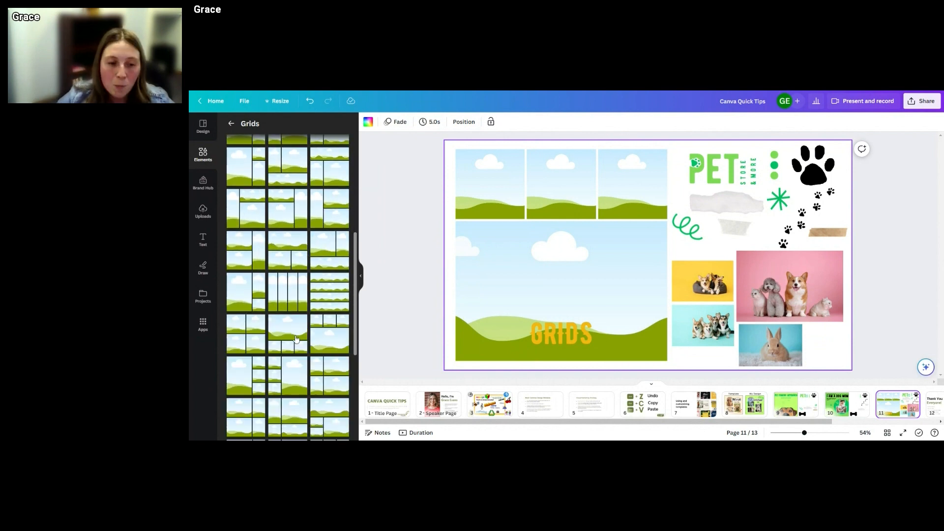
scroll(304, 337, "down", 2)
scroll(303, 337, "down", 2)
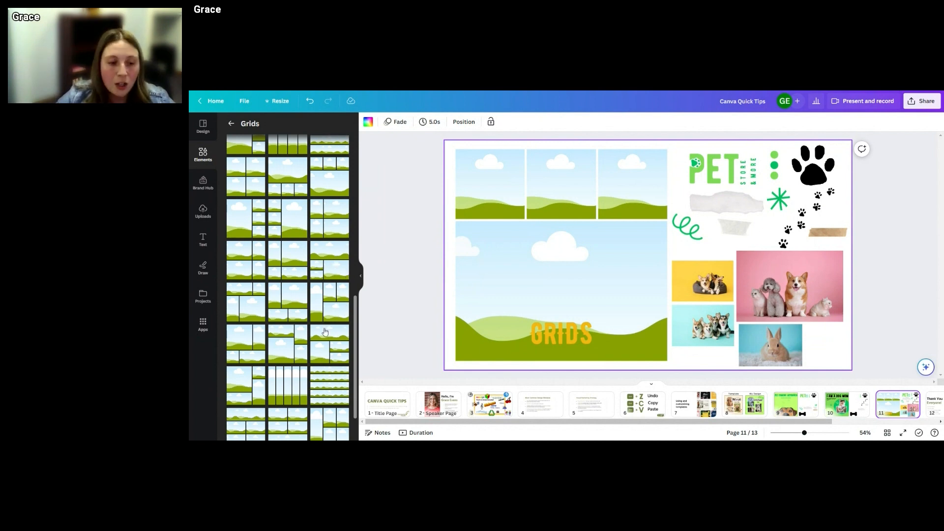
scroll(318, 340, "down", 2)
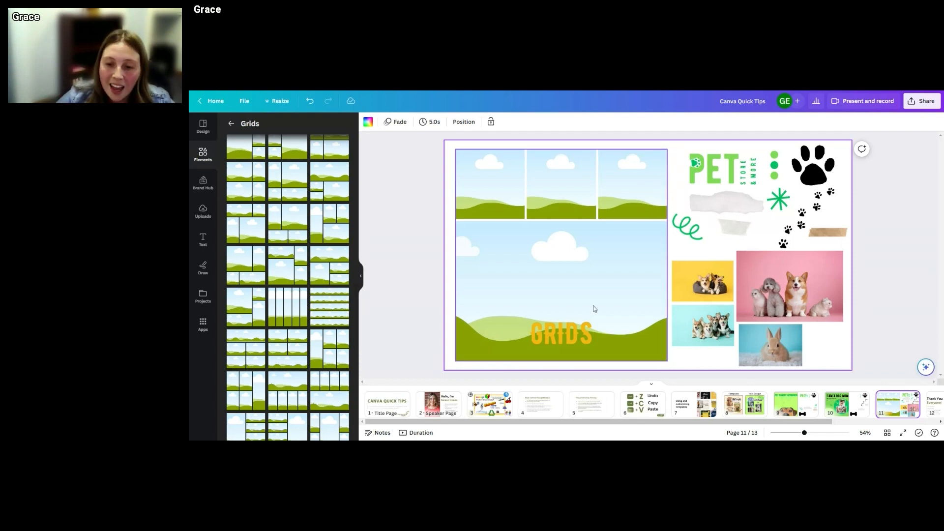
Step: Place the pink group pet photo in the grid's large cell and the yellow two-dog photo in its upper-right cell
left_click(780, 285)
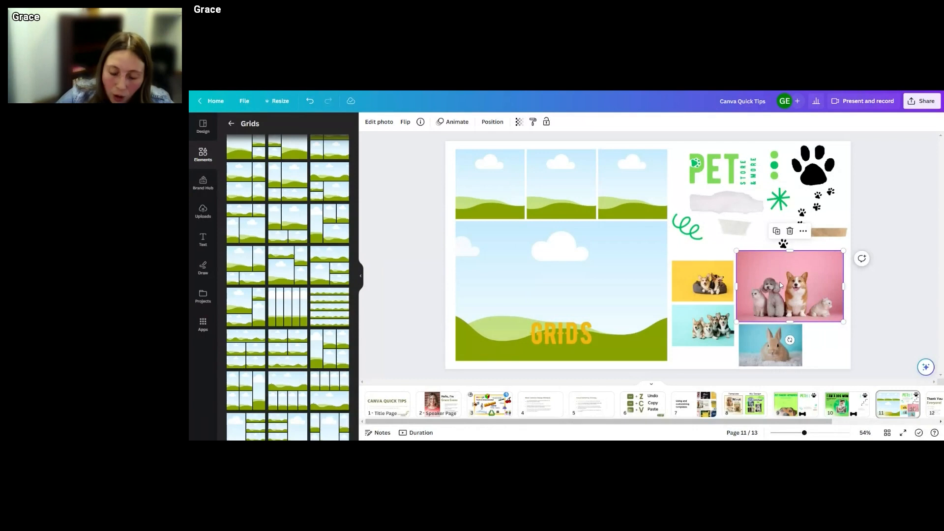
left_click_drag(781, 285, 578, 293)
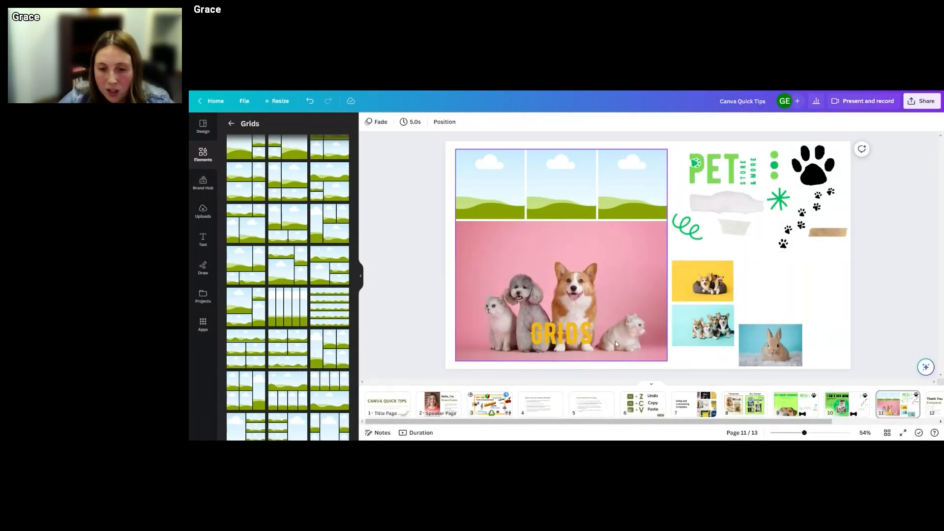
left_click_drag(702, 280, 634, 181)
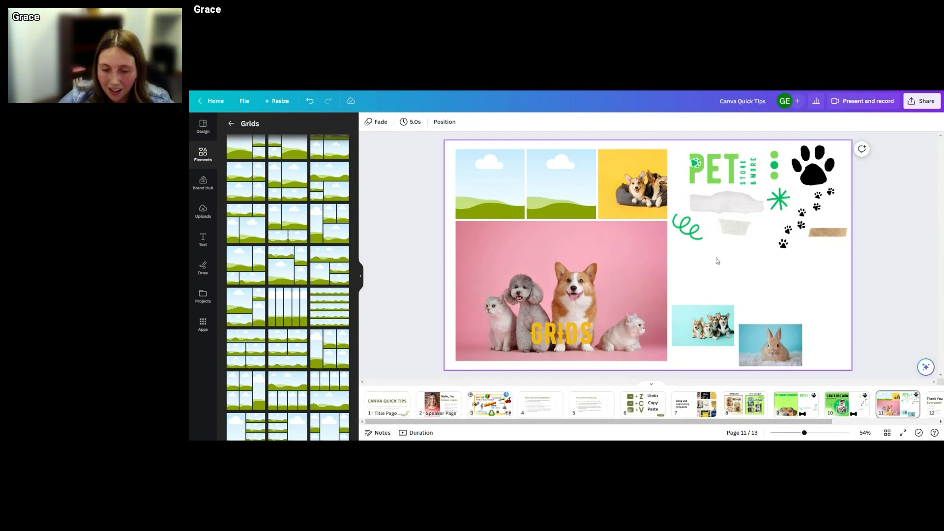
Step: Enlarge and reposition the yellow photo within its grid cell so both dogs are centered in the crop
double_click(640, 196)
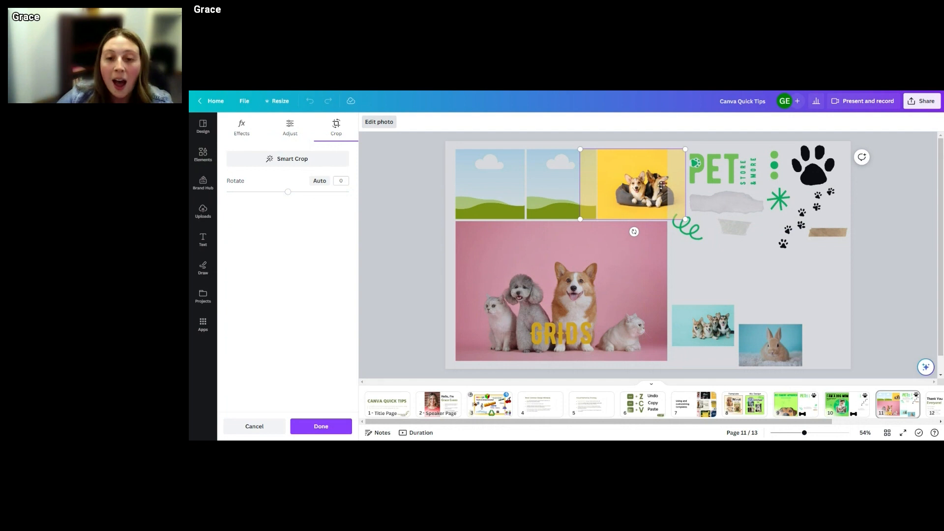
left_click_drag(647, 189, 633, 190)
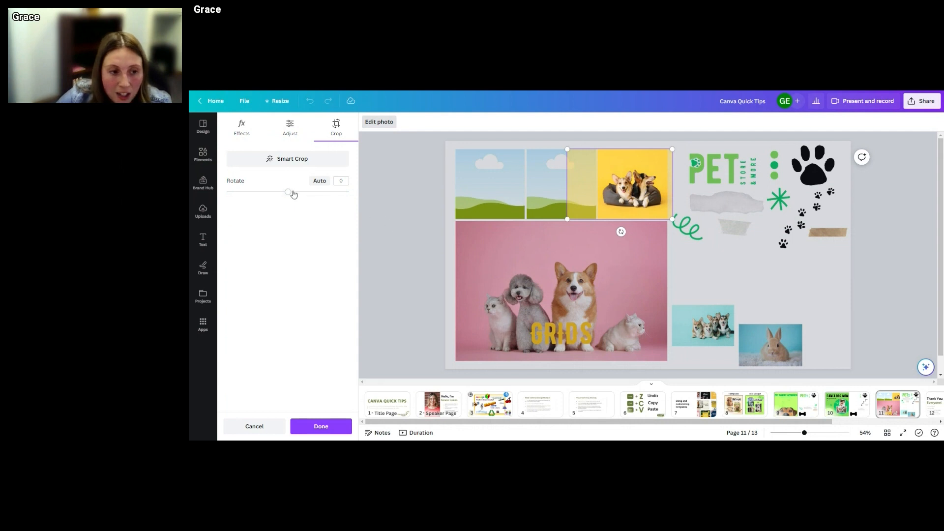
left_click_drag(288, 192, 288, 192)
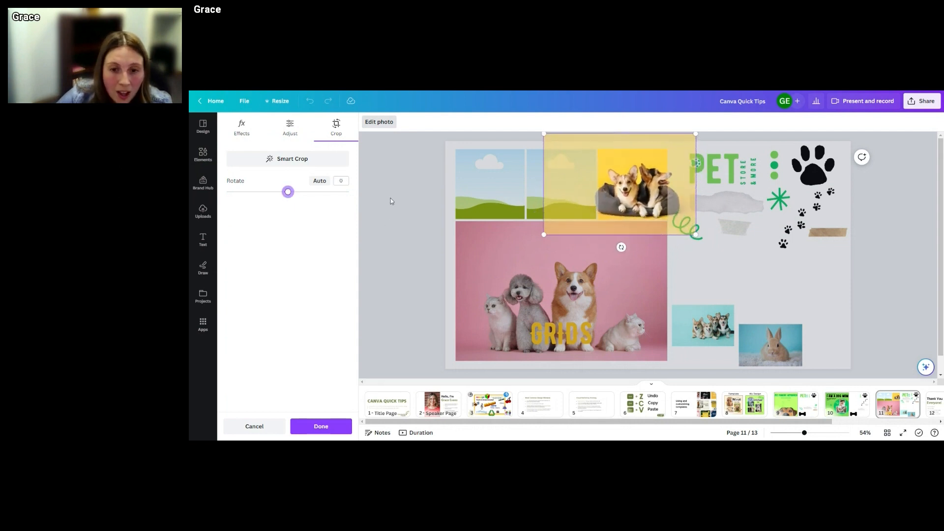
mouse_move(696, 235)
left_mouse_down()
mouse_move(678, 225)
mouse_move(687, 229)
left_mouse_up()
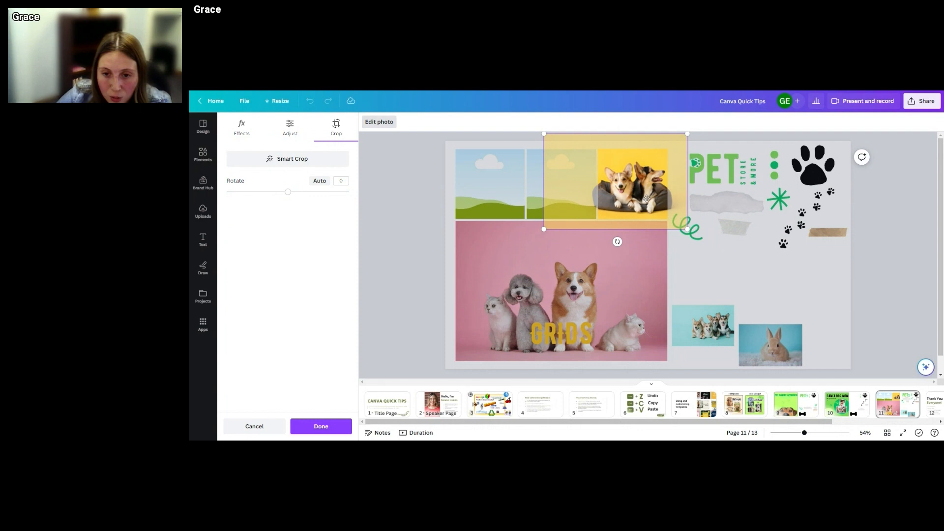
left_click_drag(647, 198, 644, 199)
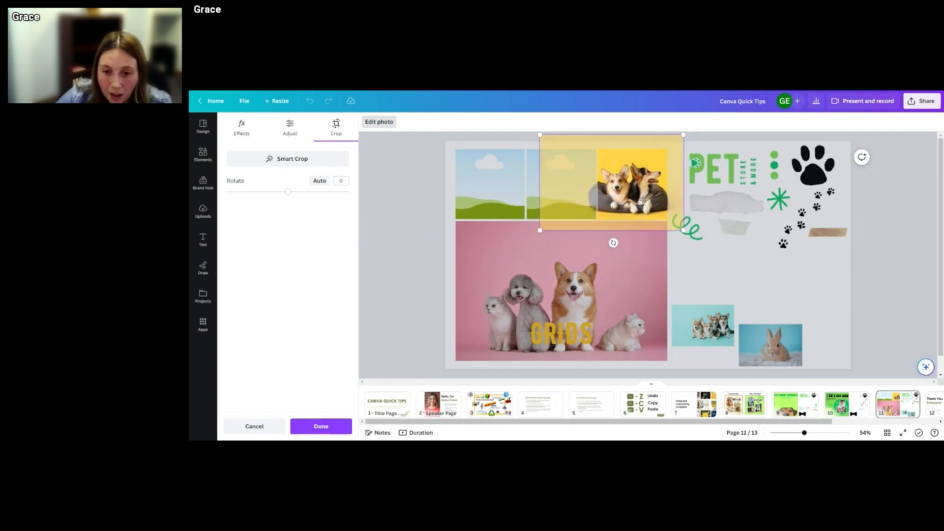
left_click(702, 276)
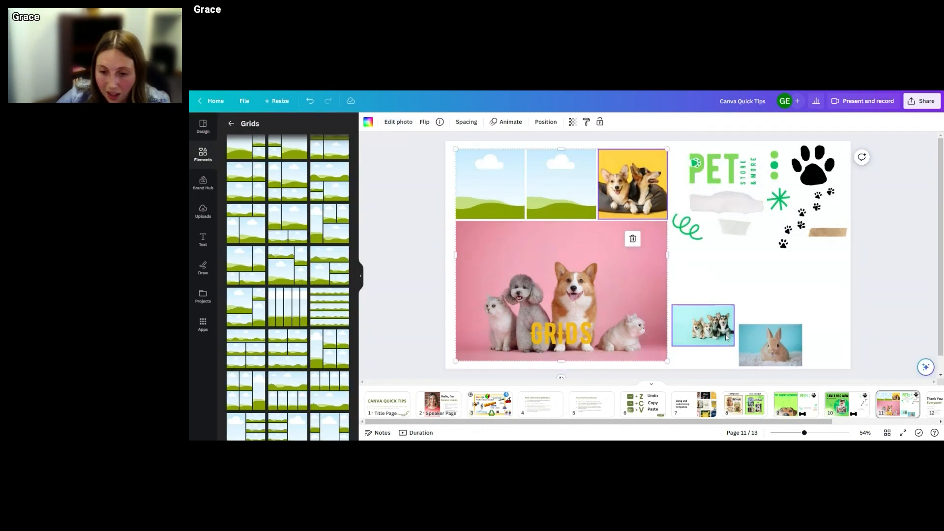
Step: Fill the grid's upper-left cell with the turquoise corgi photo and its upper-middle cell with the rabbit photo
left_click_drag(726, 337, 488, 199)
double_click(508, 196)
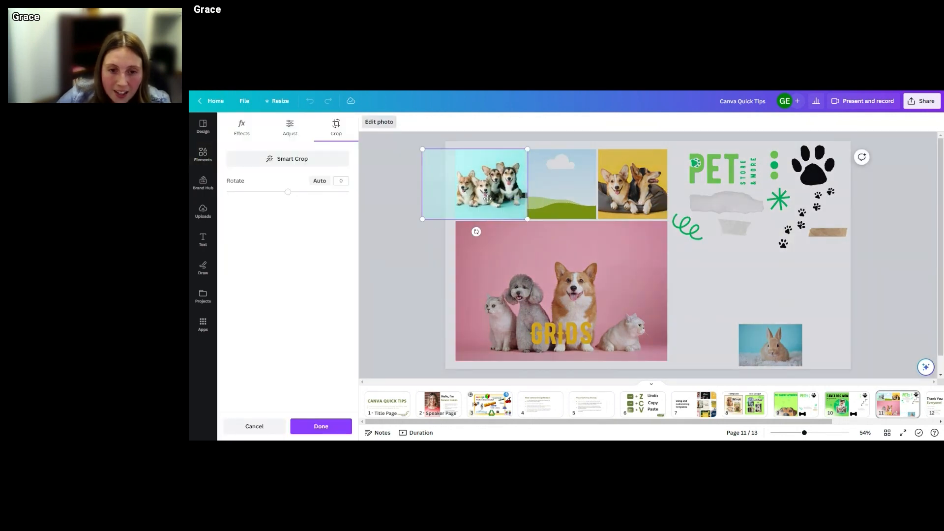
left_click(792, 306)
left_click_drag(770, 344, 561, 185)
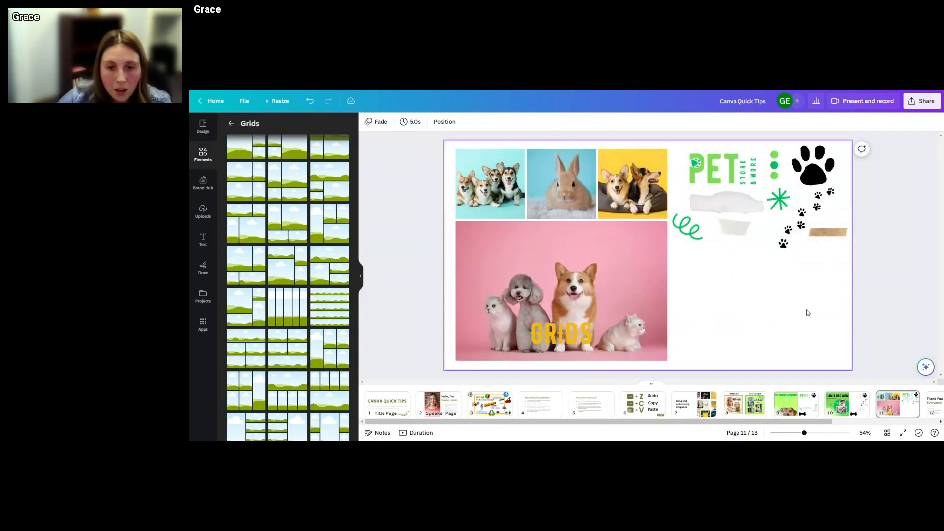
Step: Move the PET logo onto the upper right of the pink photo and delete the GRIDS text
left_click_drag(728, 180, 636, 248)
left_click(744, 317)
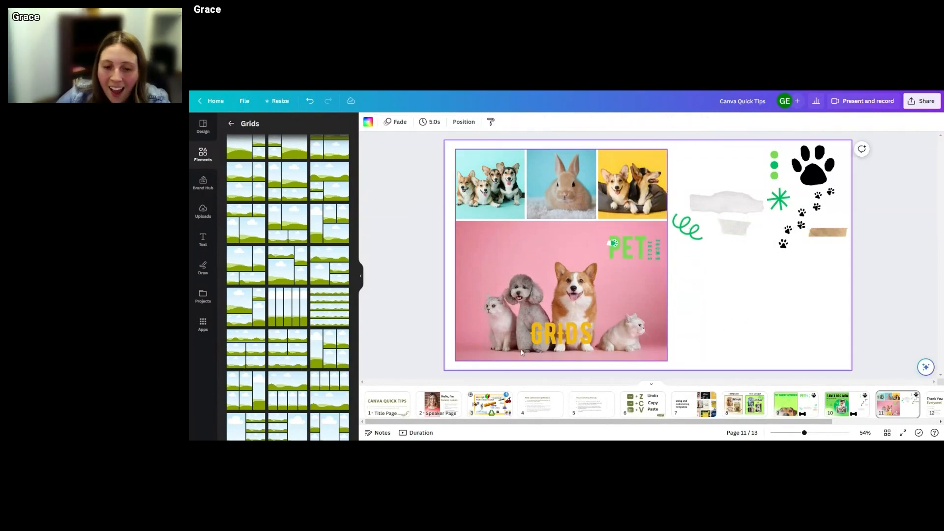
left_click(562, 344)
key("Delete")
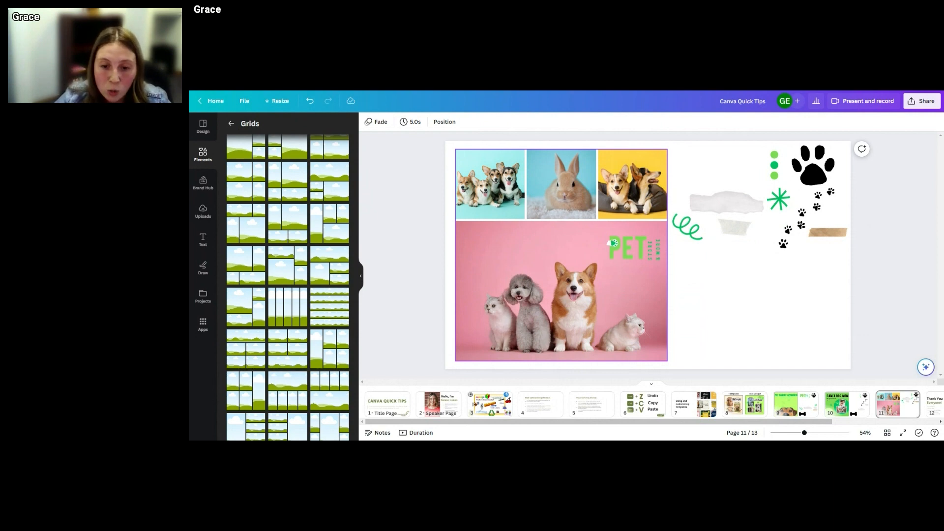
Step: Recolor the white part of the logo's paw graphic with the light pink sampled from the pink pet photo
left_click(614, 242)
left_click(381, 123)
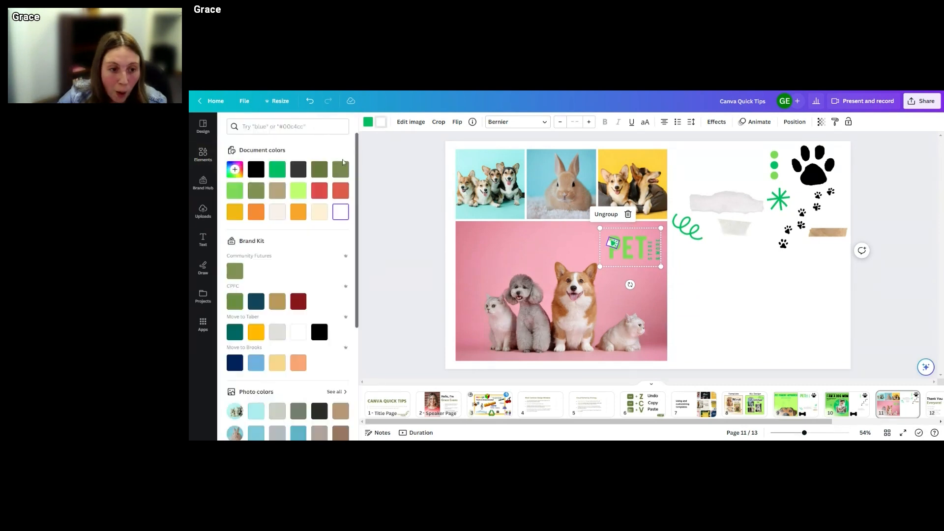
scroll(299, 274, "down", 5)
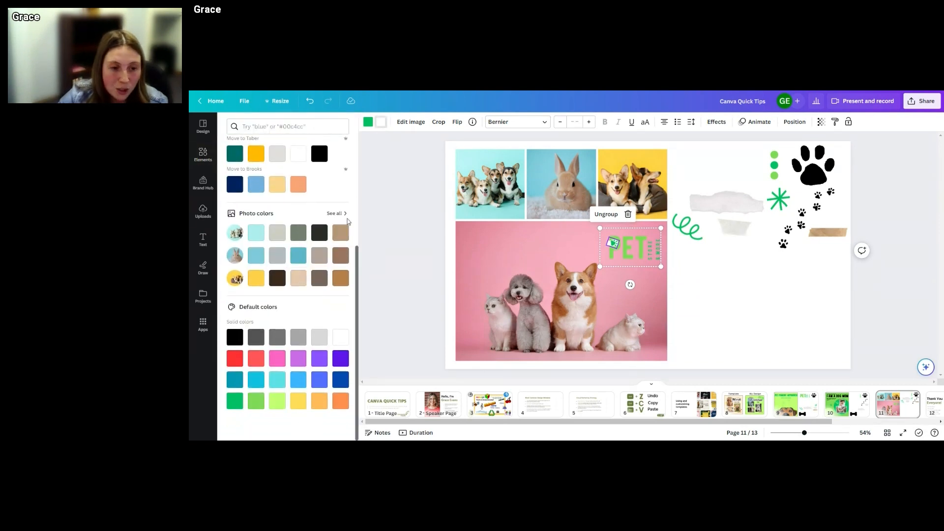
left_click(343, 213)
scroll(317, 274, "down", 4)
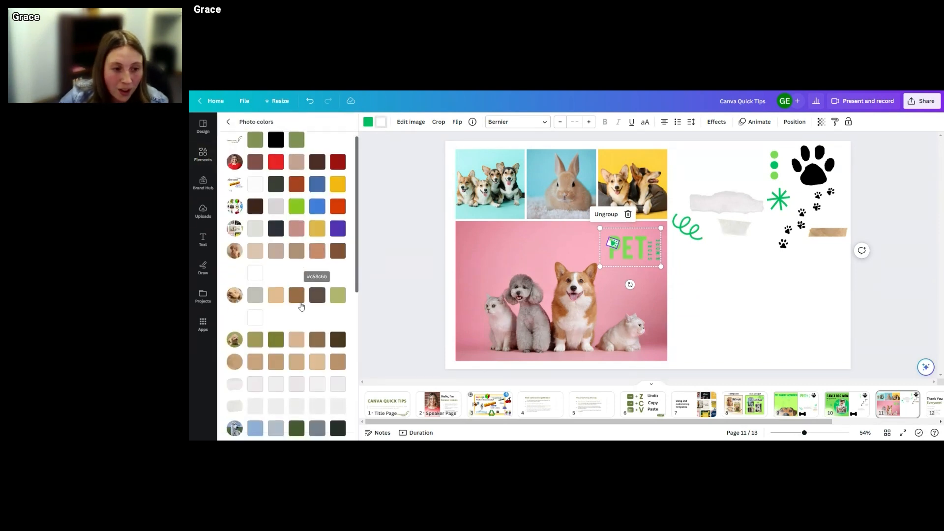
scroll(297, 316, "down", 4)
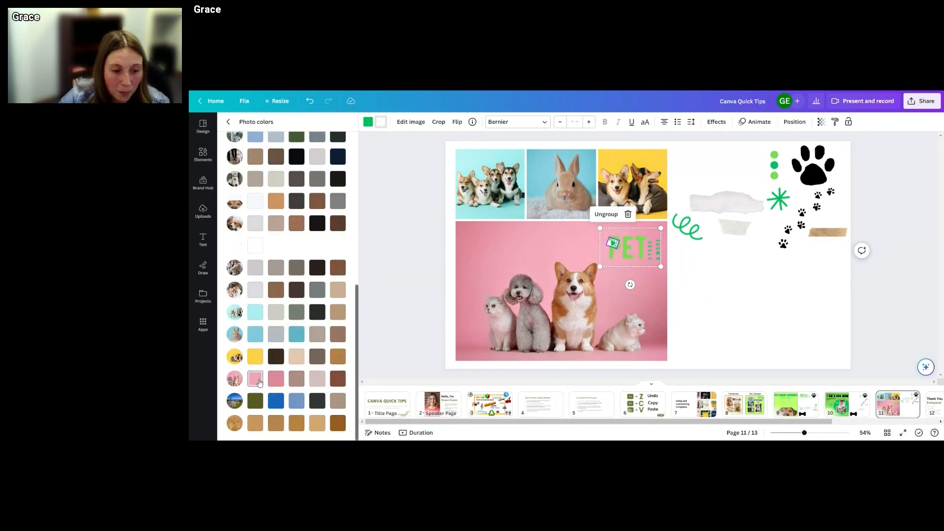
left_click(255, 378)
left_click(749, 299)
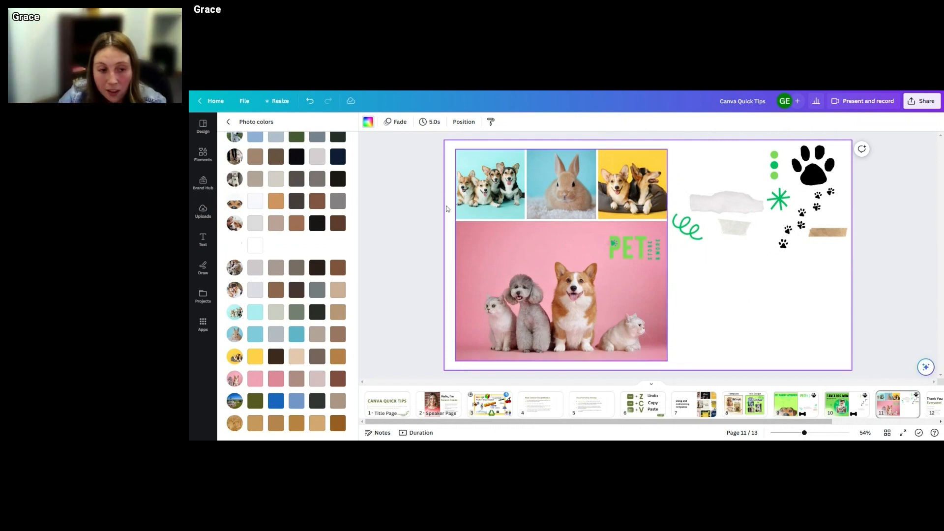
Step: Go to the Thank You slide on page 12 and show it in full screen
scroll(285, 285, "up", 8)
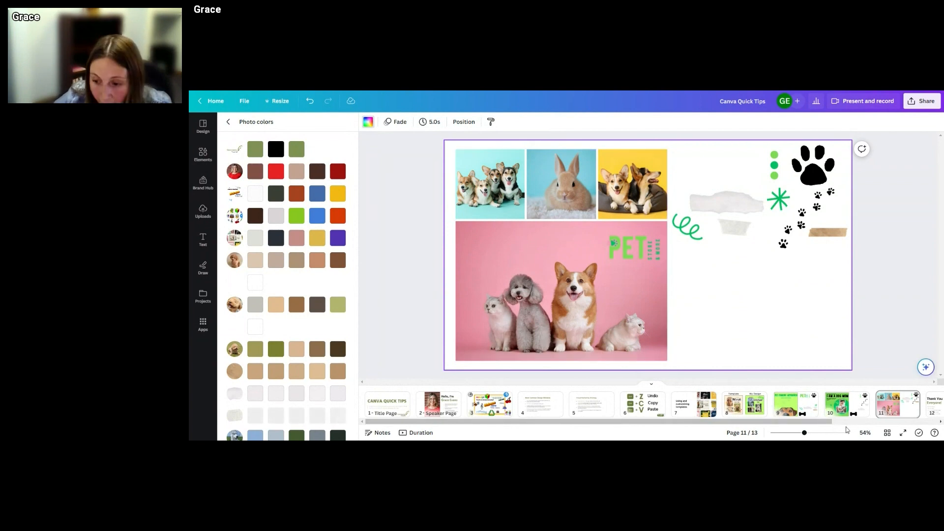
left_click(933, 405)
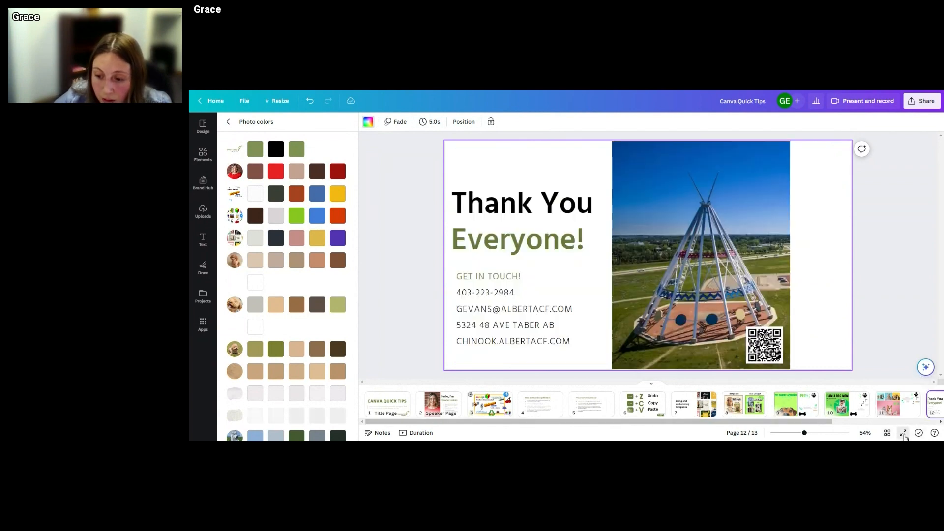
left_click(902, 432)
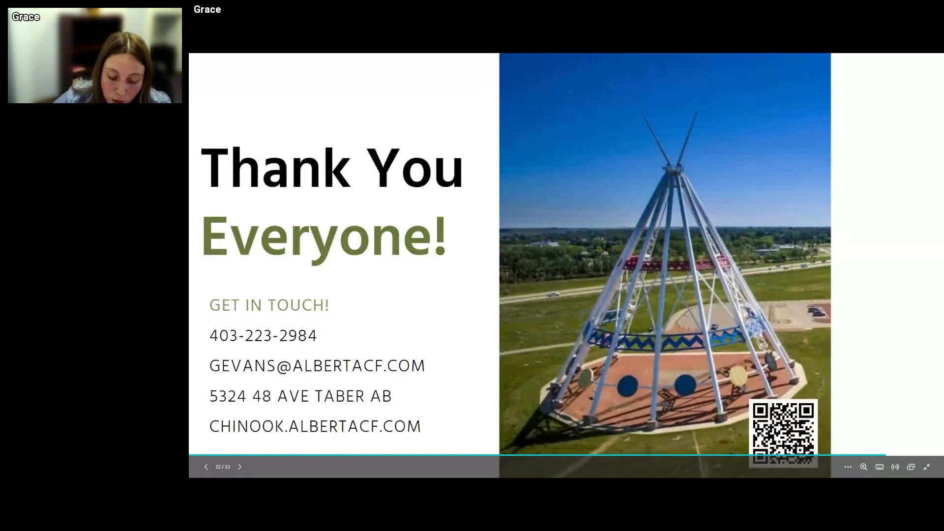